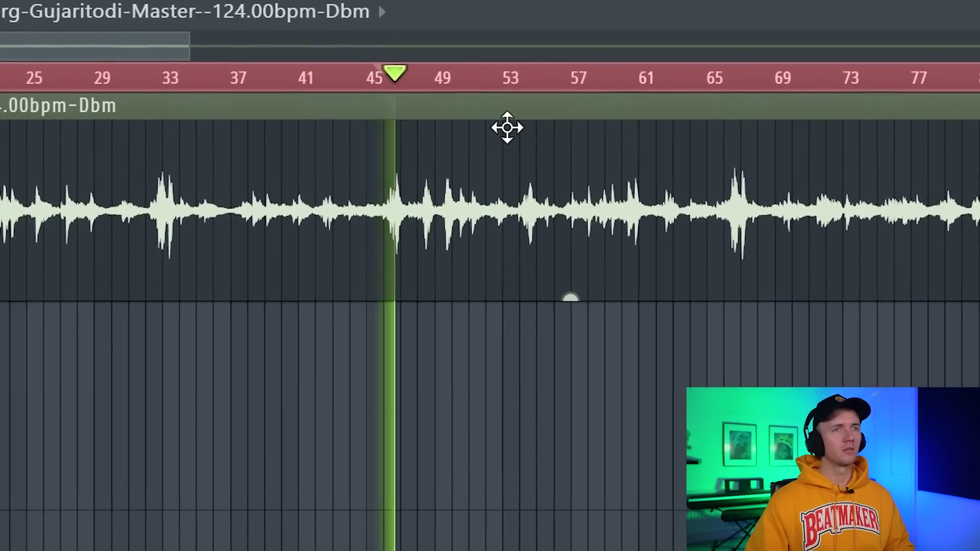
Audition the Gujaritodi sample in the playlist from several points along the timeline, including the loud peak near bar 67
click(454, 87)
click(733, 77)
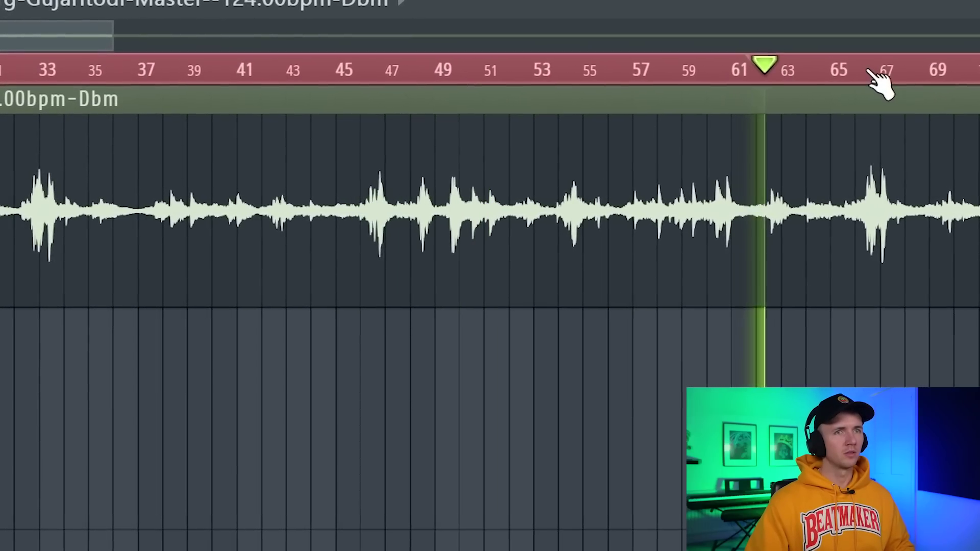
click(895, 72)
scroll(911, 82, down, 3)
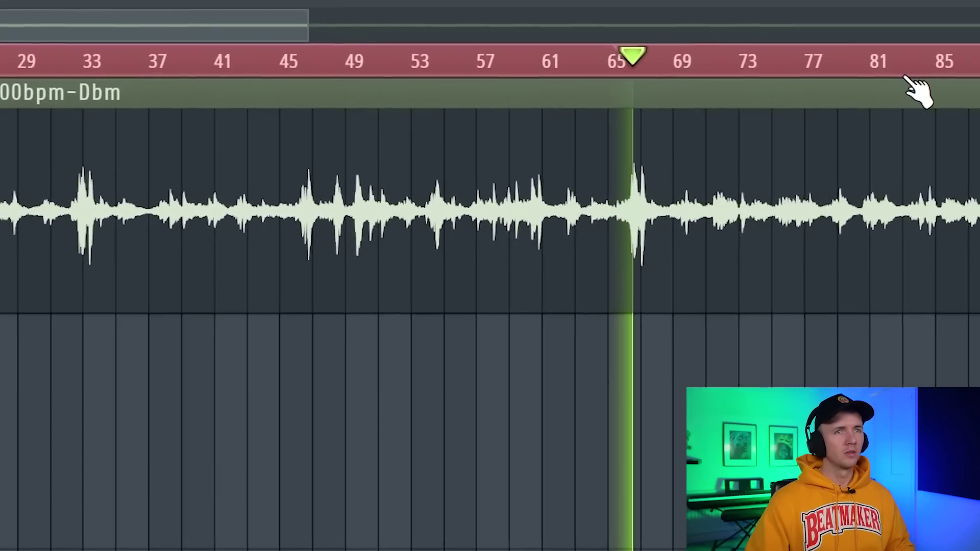
click(330, 285)
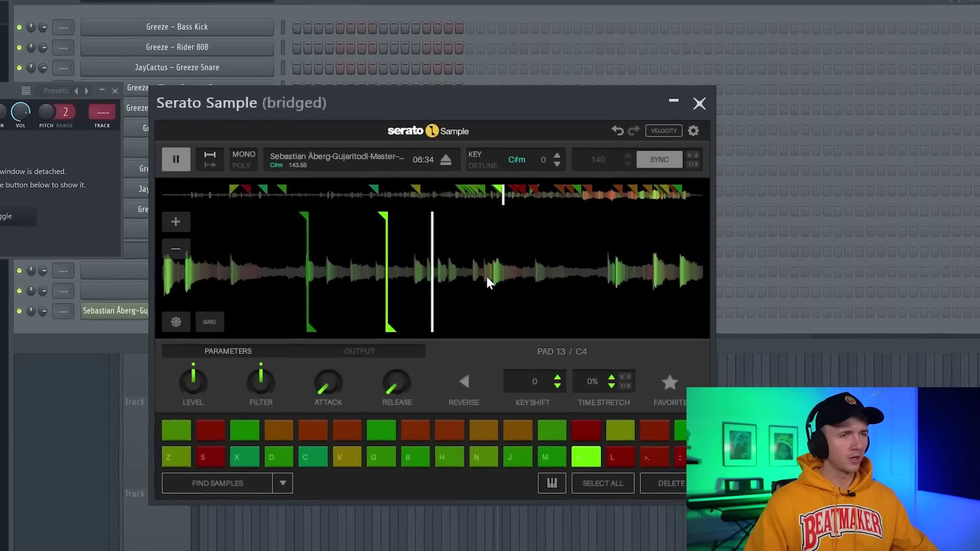
Audition the sample slices on pads 15 and 17 in Serato Sample, and reverse the pad 17 (E4) slice
key(period)
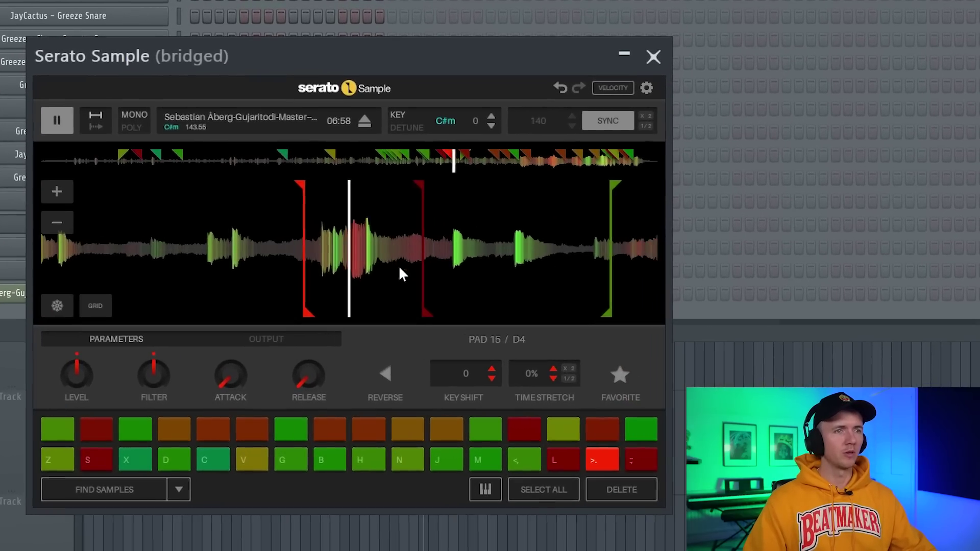
key(slash)
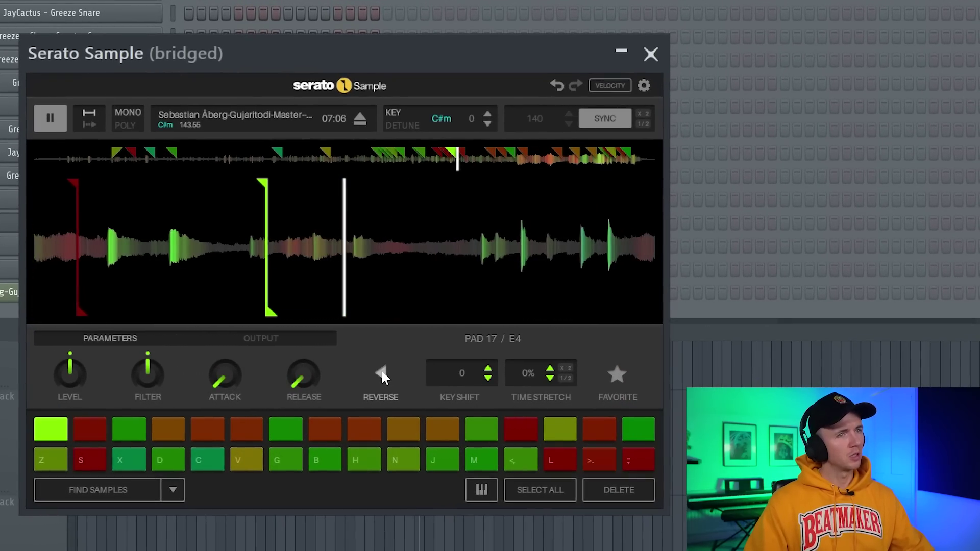
click(383, 375)
key(slash)
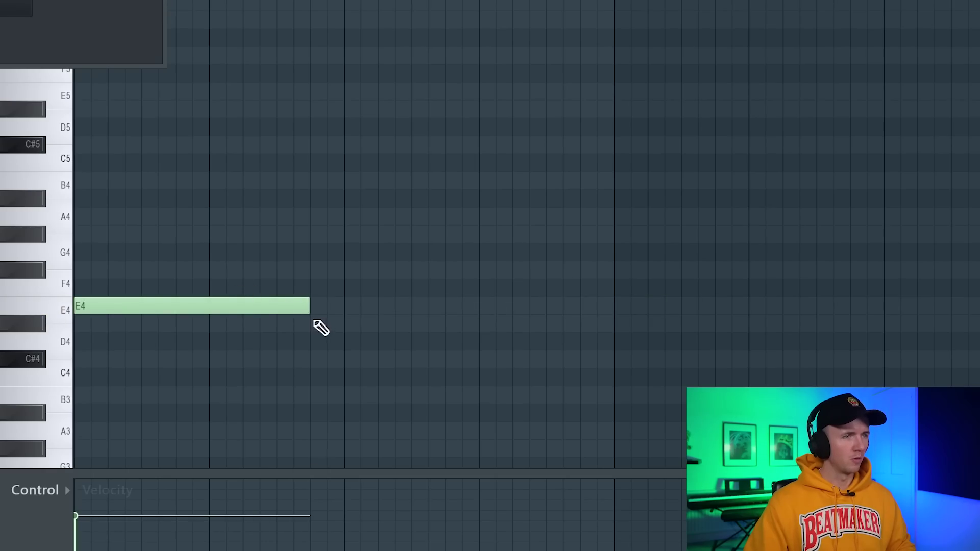
Play back the piano roll pattern and duplicate its E4 and D#4 notes directly after the originals
key(space)
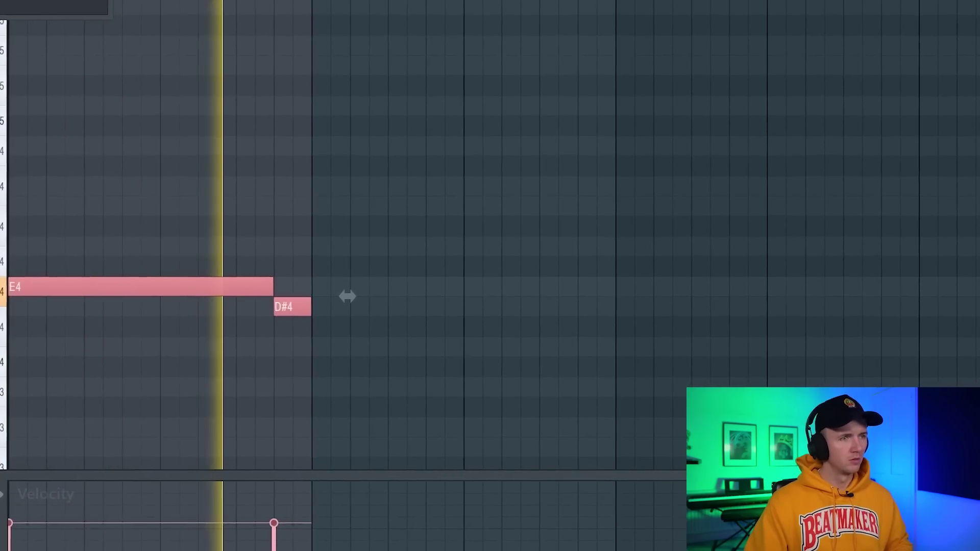
key(ctrl+b)
key(ctrl+a)
key(ctrl+d)
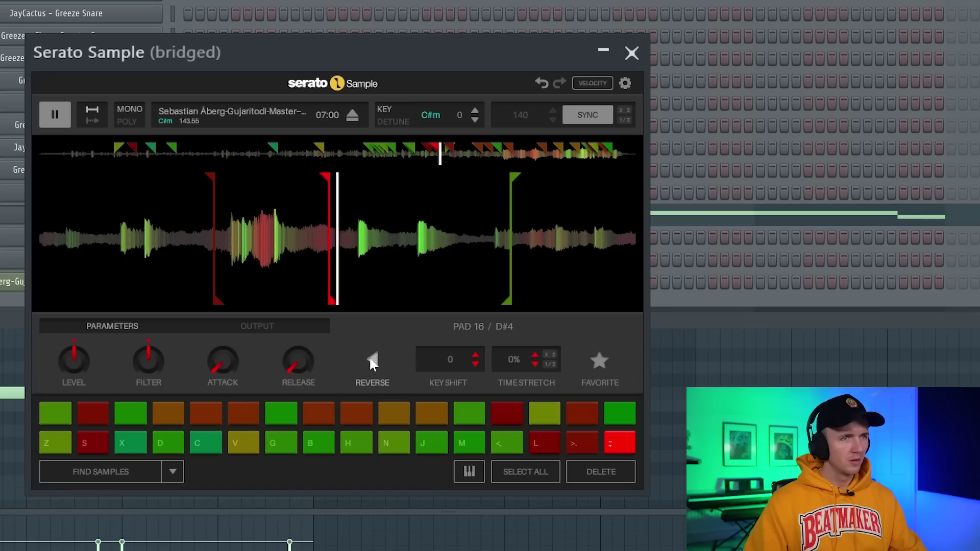
Reverse the pad 16 (D#4) slice and shift the key of the whole sample down
click(372, 358)
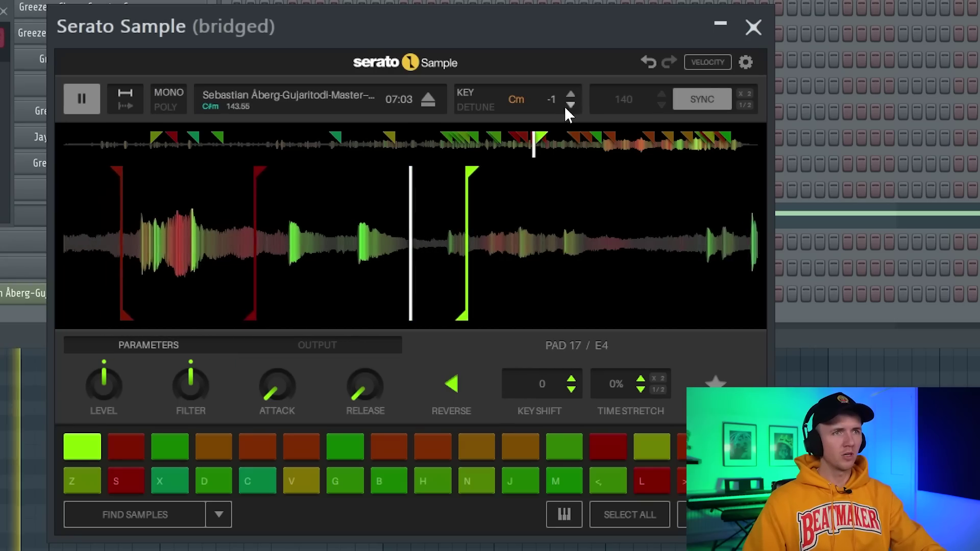
click(571, 104)
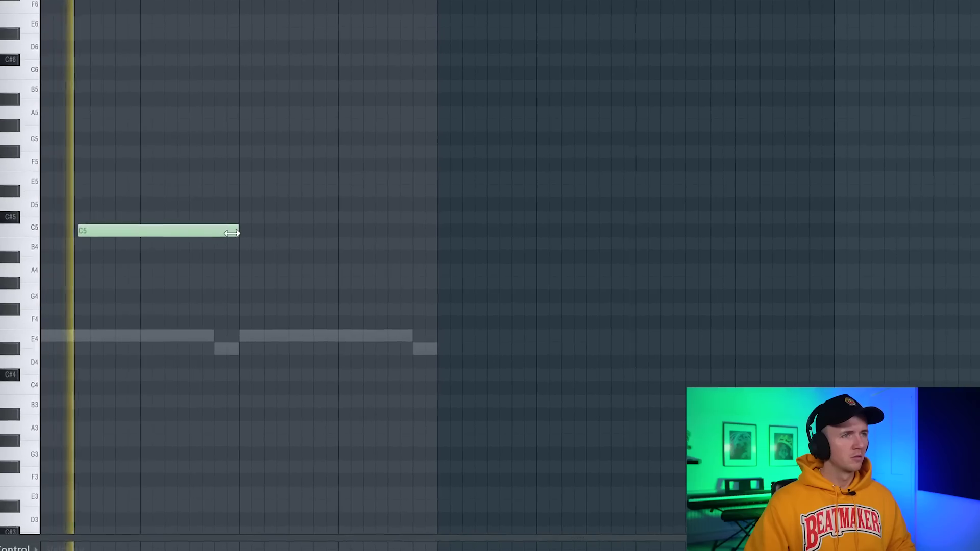
Add a second C5 note in the pattern's second half, with the same offset and end alignment as the first
drag(274, 232, 325, 224)
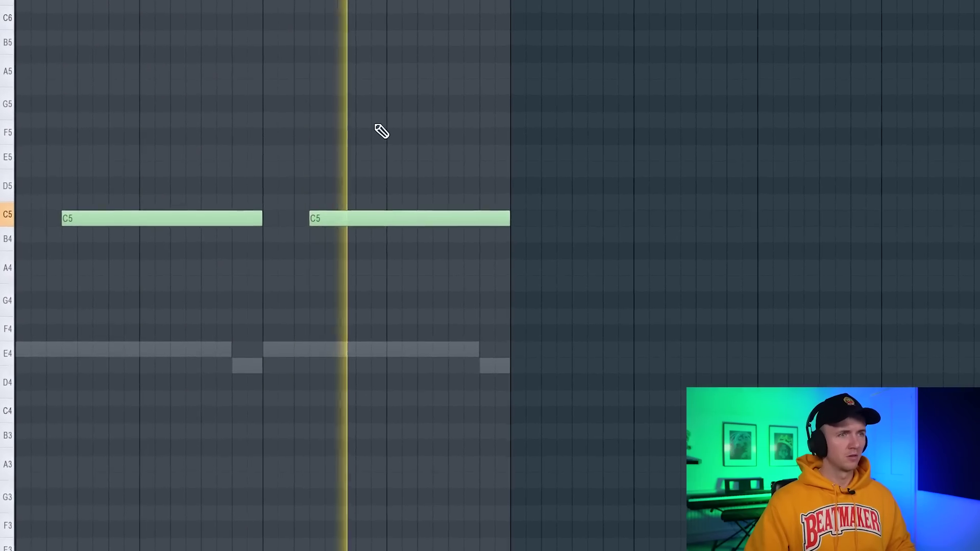
scroll(168, 125, up, 2)
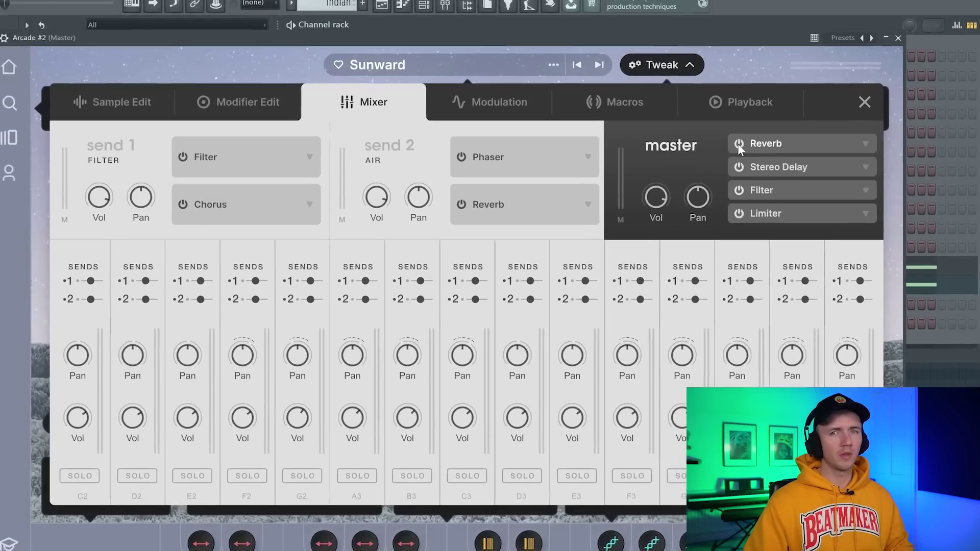
Switch off the Reverb and Stereo Delay effects on the master channel of the Sunward kit
click(735, 145)
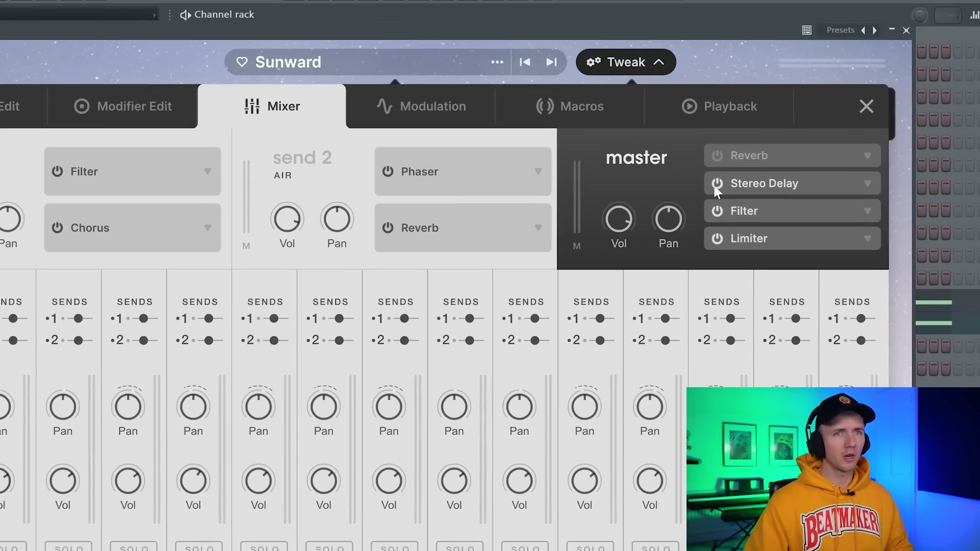
click(717, 183)
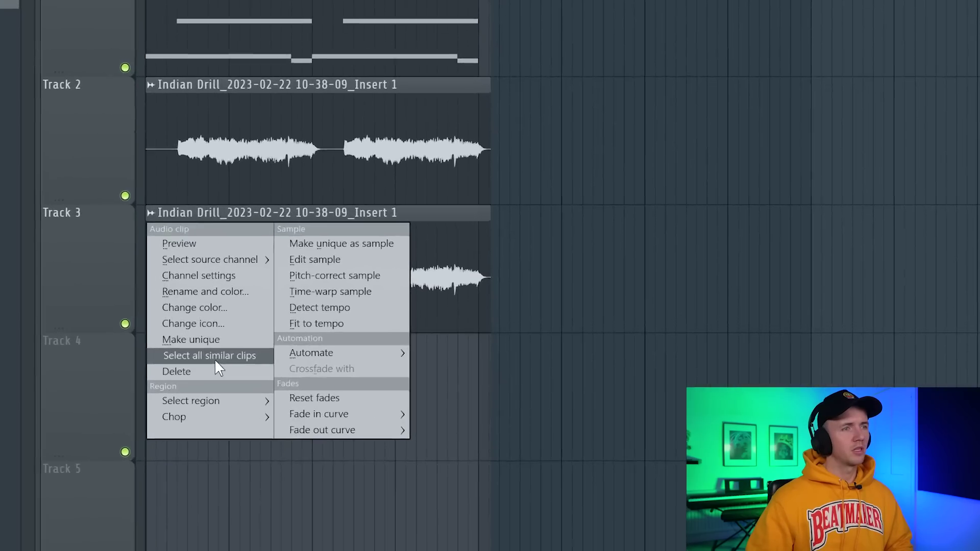
Make the duplicate audio clip in Track 3 unique and reverse it
click(192, 339)
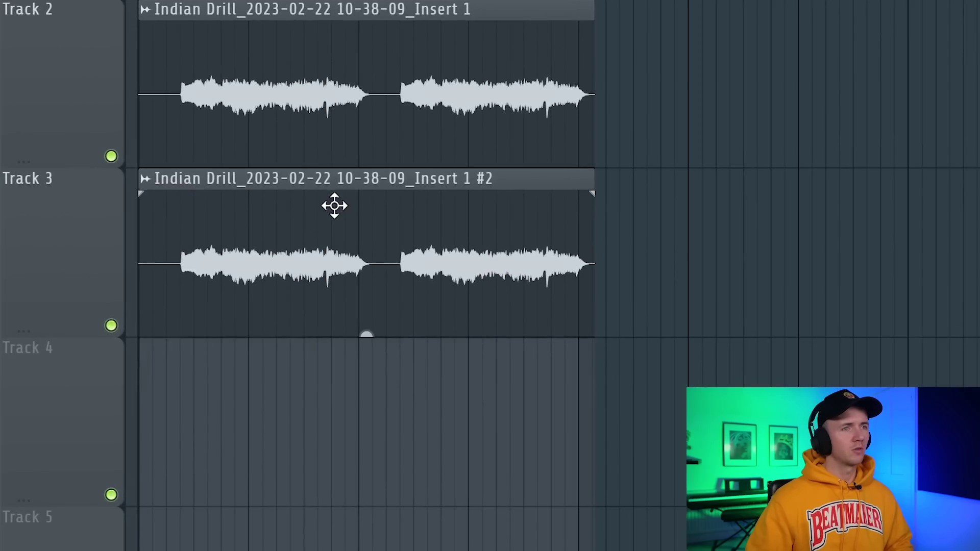
click(181, 240)
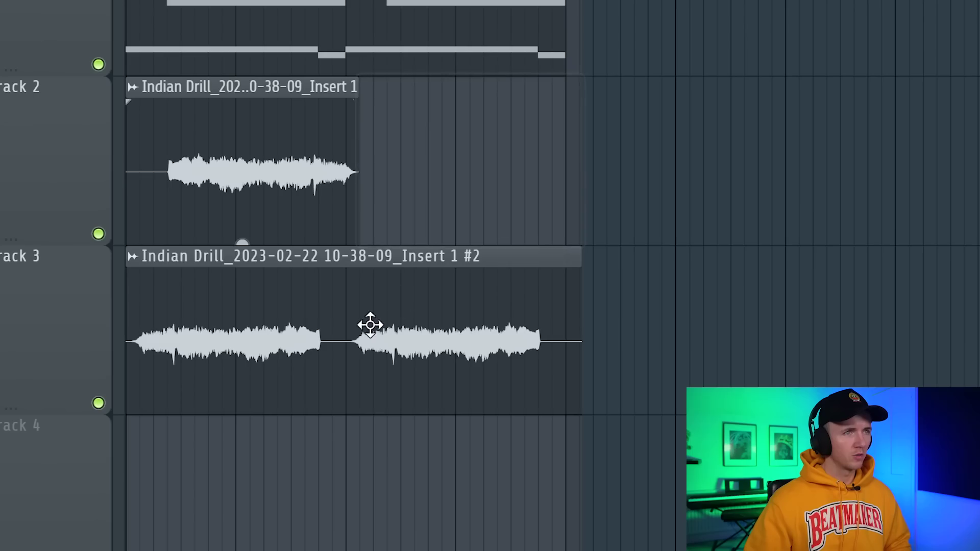
Reposition the reversed audio clip in Track 3, delete its sliced-off part after bar 5, and play the result
drag(370, 324, 628, 322)
key(space)
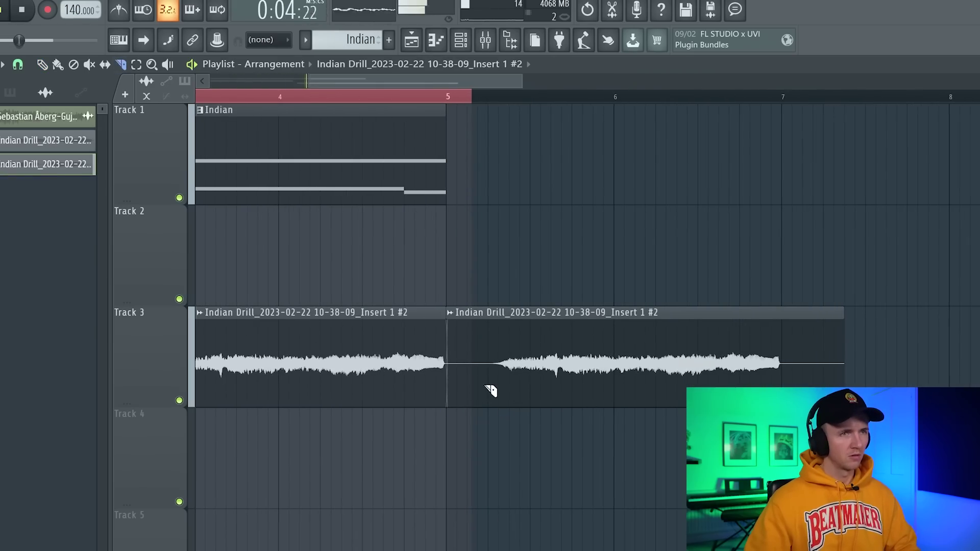
right_click(571, 357)
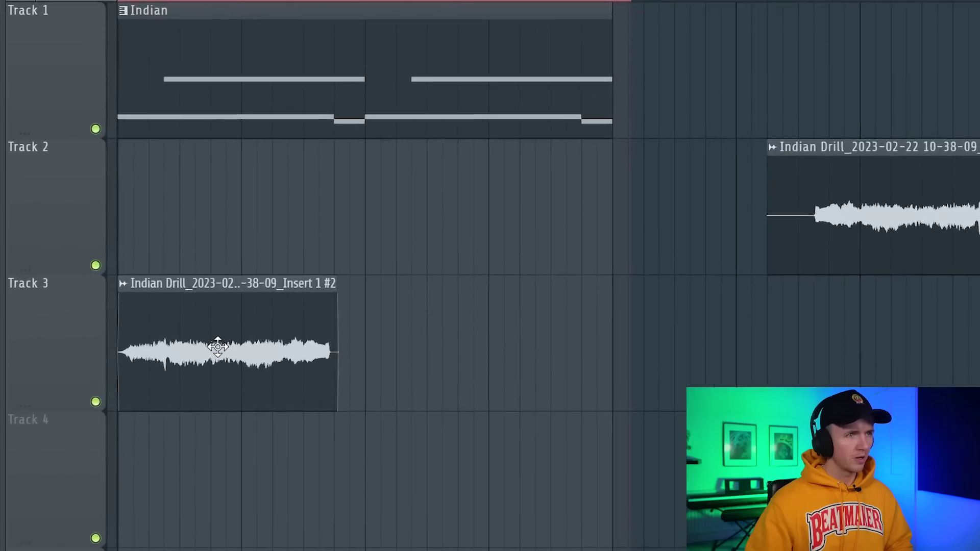
key(space)
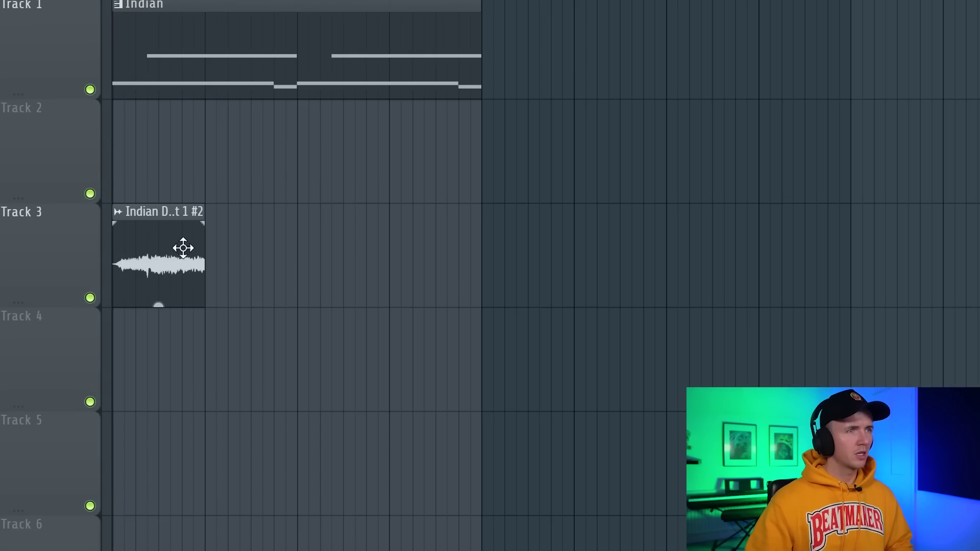
Copy the one-bar reversed clip from bar 1 to bar 3 and move both clips up to Track 2
drag(183, 248, 330, 253)
click(3, 255)
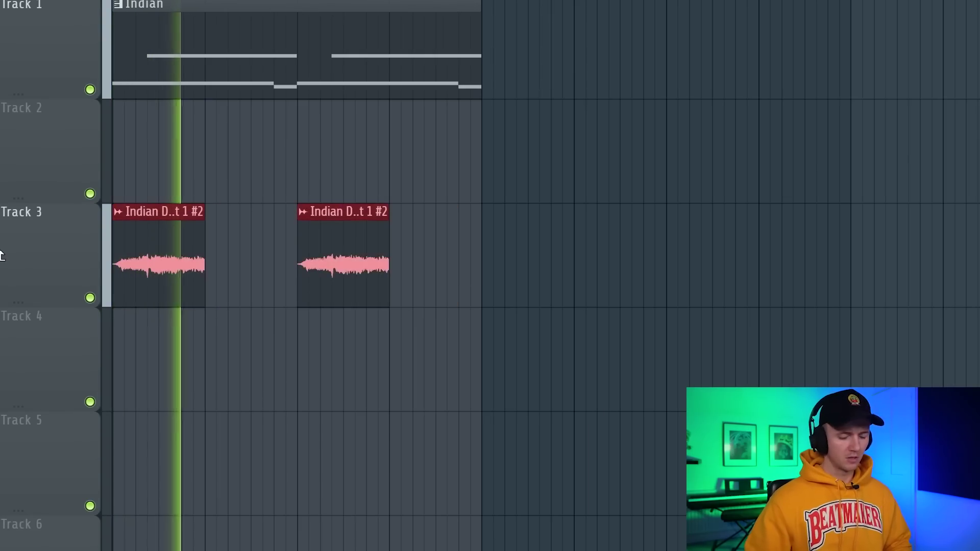
key(shift+Up)
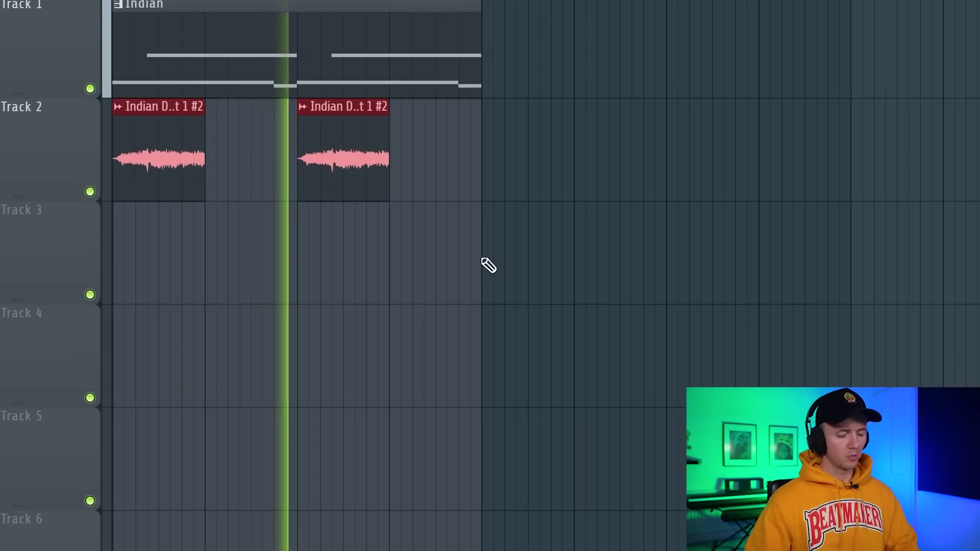
click(488, 284)
Trim the end of the short reversed clip near the end of bar 4 in Track 2
scroll(490, 277, down, 1)
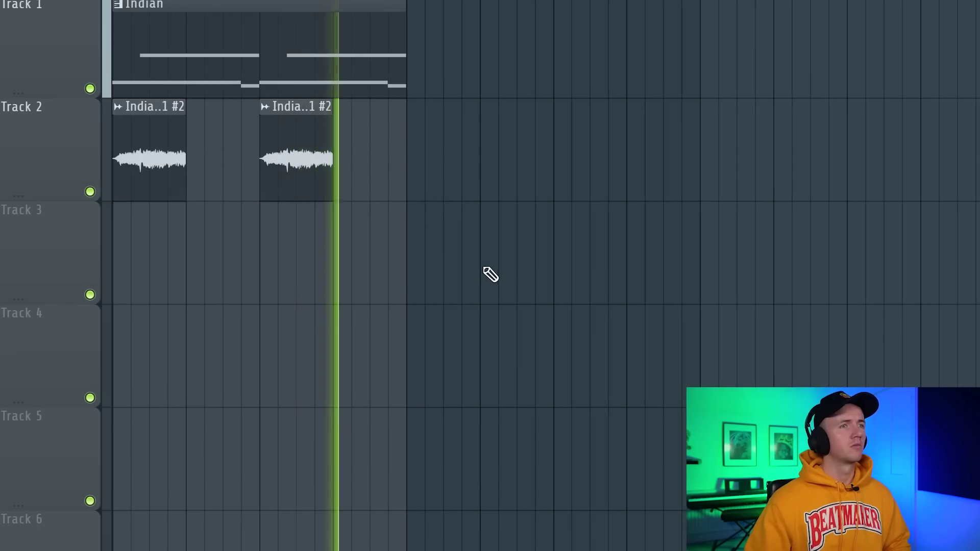
scroll(319, 107, up, 1)
drag(485, 171, 455, 171)
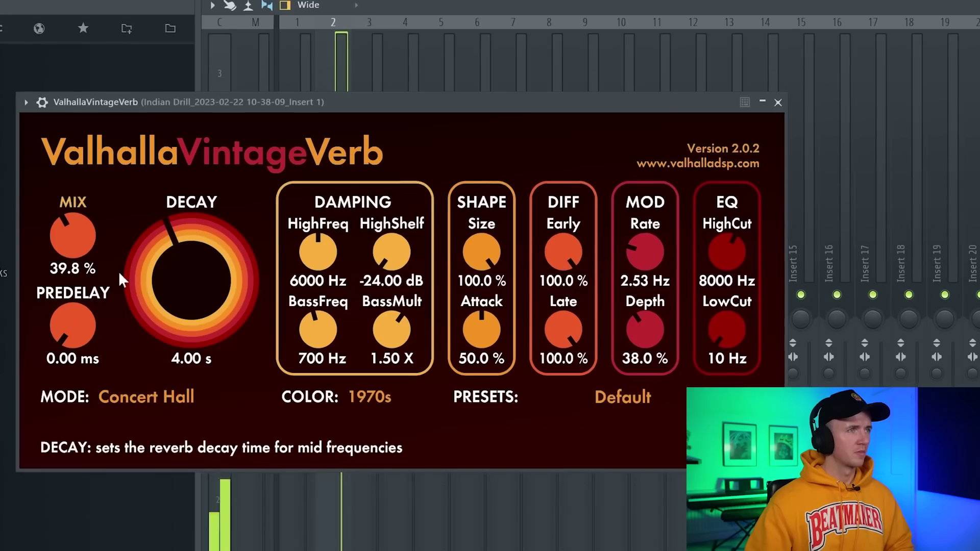
Set the ValhallaVintageVerb reverb to 36.2 % mix, 1.85 s decay and a 170 Hz low cut
scroll(68, 246, down, 4)
scroll(143, 276, down, 6)
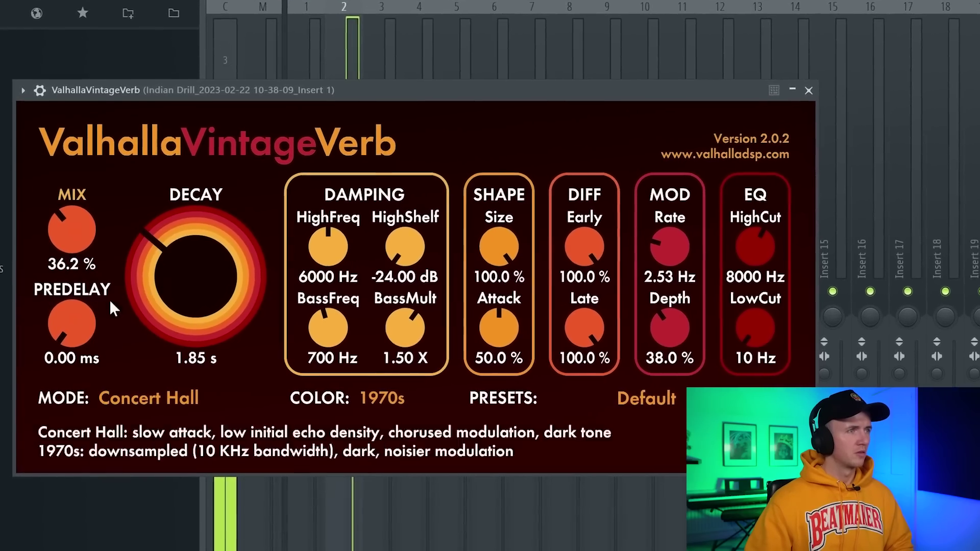
scroll(755, 327, up, 6)
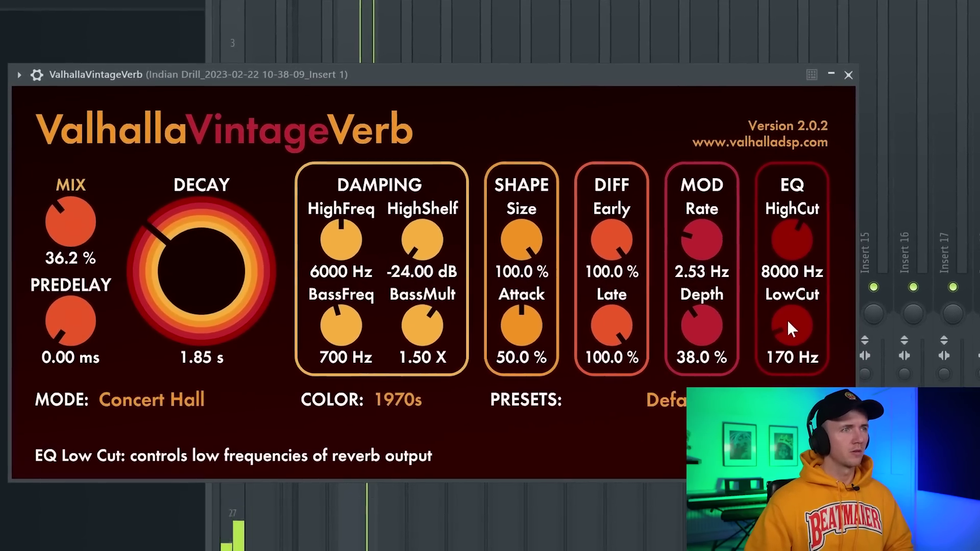
scroll(786, 327, up, 1)
scroll(202, 271, down, 1)
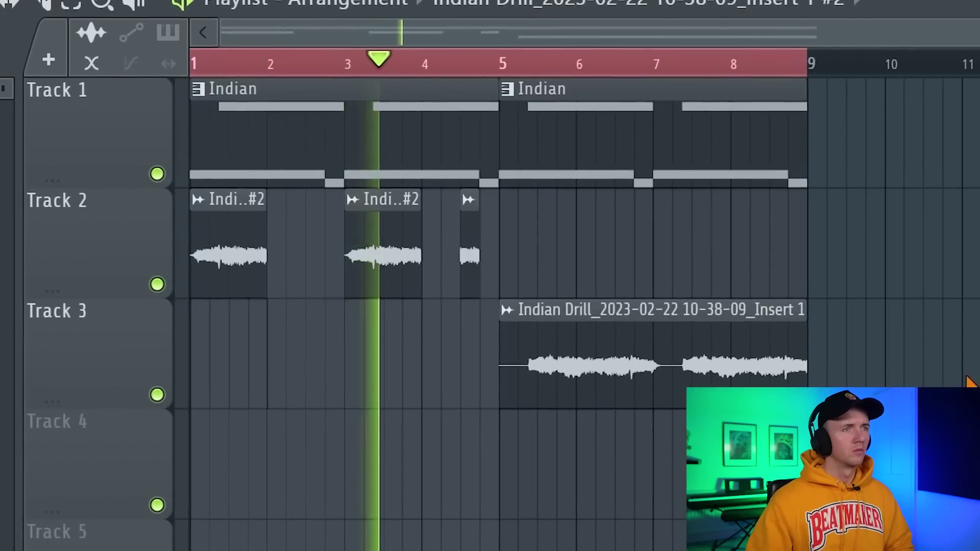
Delete the audio clip at bar 5 in Track 3 and align the copied Track 2 clips to start at bar 5
right_click(740, 352)
drag(587, 219, 550, 240)
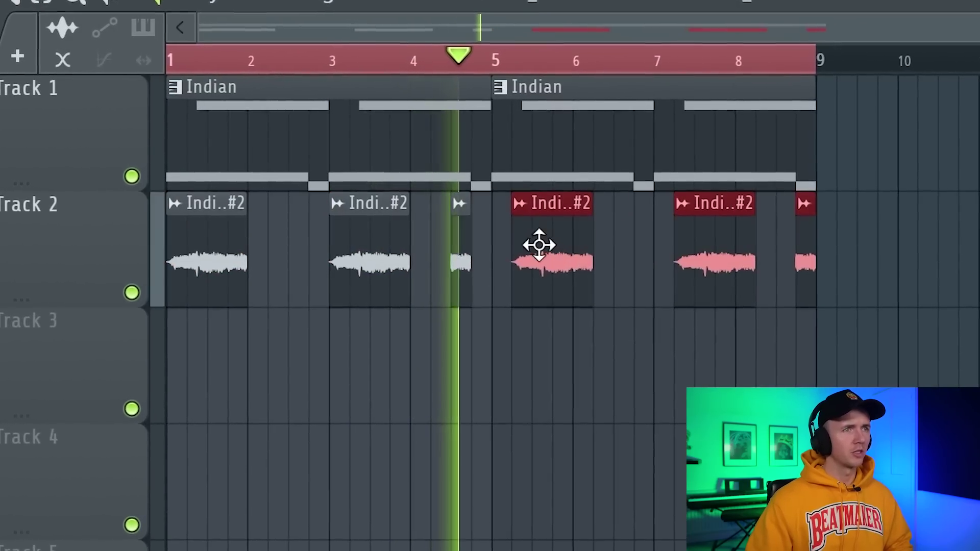
click(406, 365)
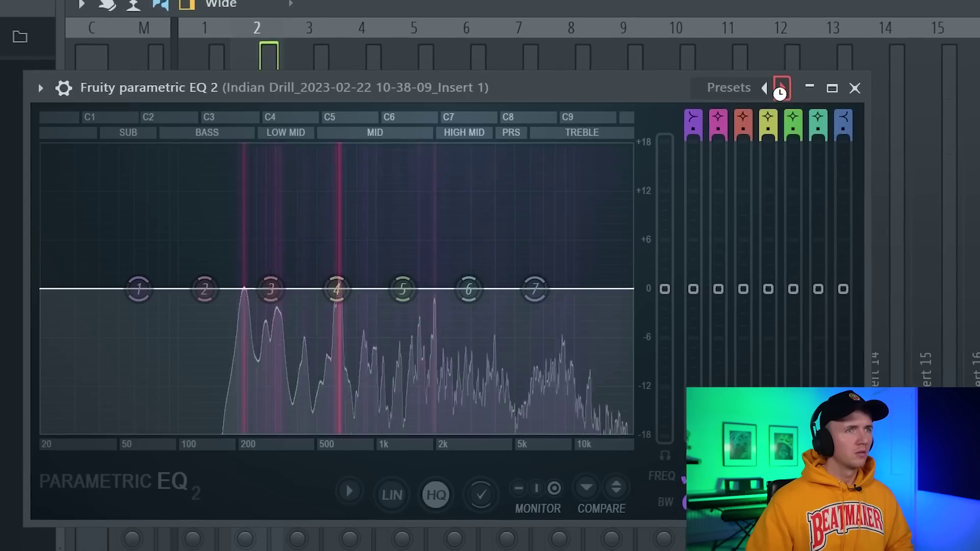
Load the 20Hz + 18kHz cut EQ preset, raise its low cut into the low mids and pull its high cut below 10 kHz
click(780, 91)
click(779, 91)
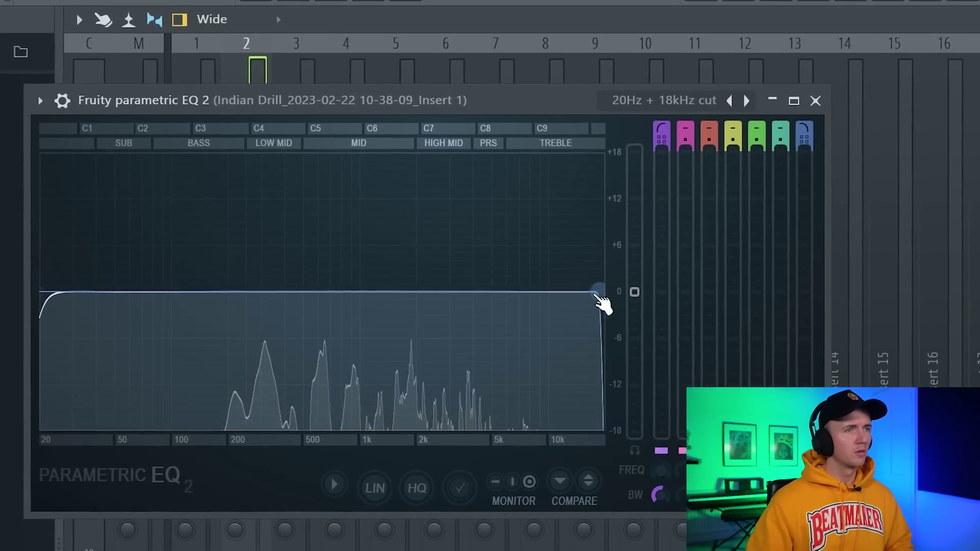
drag(600, 295, 550, 292)
drag(103, 292, 256, 293)
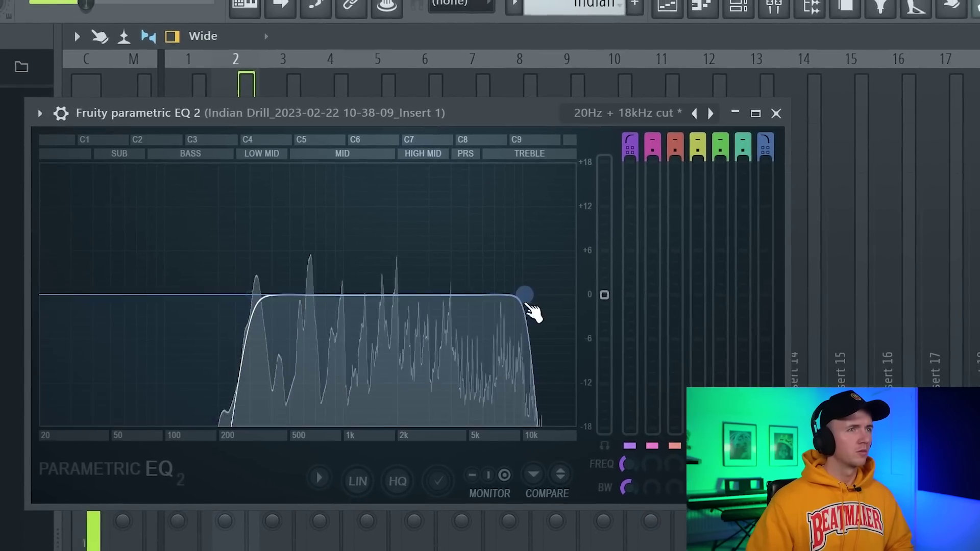
drag(526, 297, 490, 295)
drag(236, 296, 254, 295)
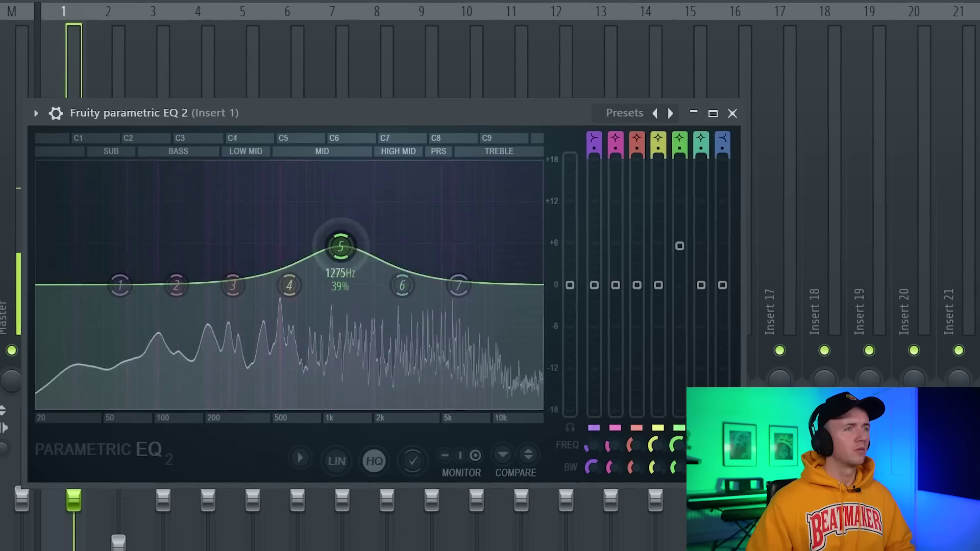
Narrow EQ bands 5 and 3 on Insert 1, sweep them boosted across the resonances, and lower both into cuts
scroll(343, 237, down, 3)
drag(343, 237, 289, 175)
drag(705, 162, 705, 307)
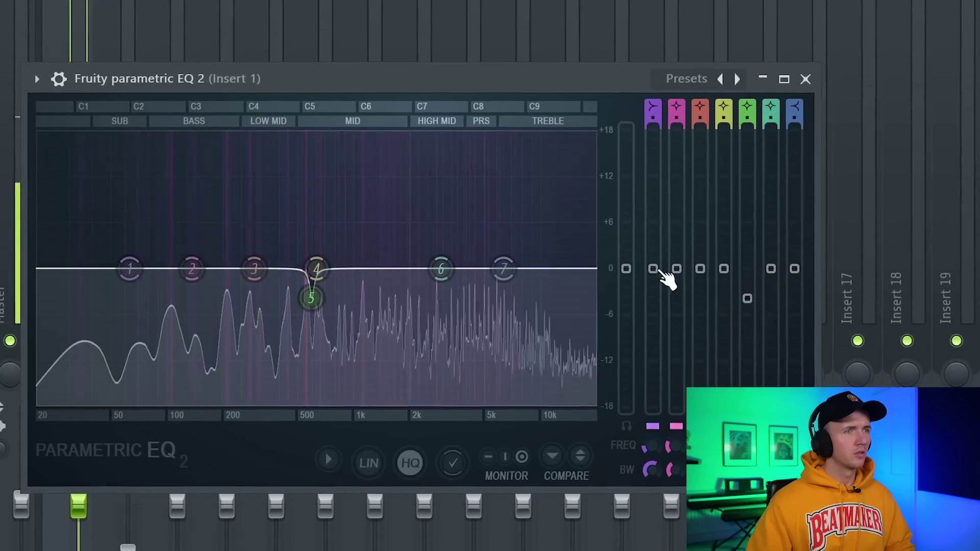
drag(251, 271, 360, 137)
drag(724, 119, 724, 300)
scroll(139, 254, up, 3)
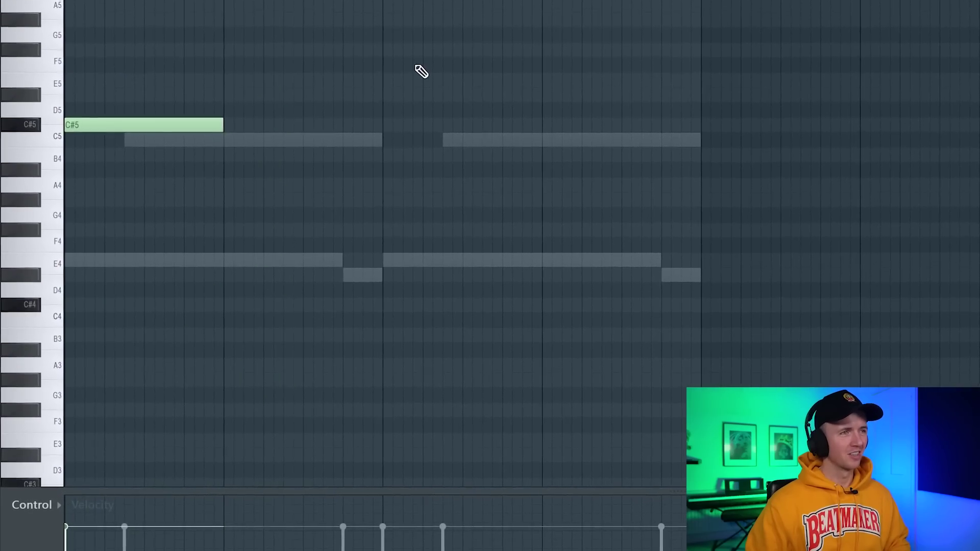
Play back the pattern with the C#5 note
key(space)
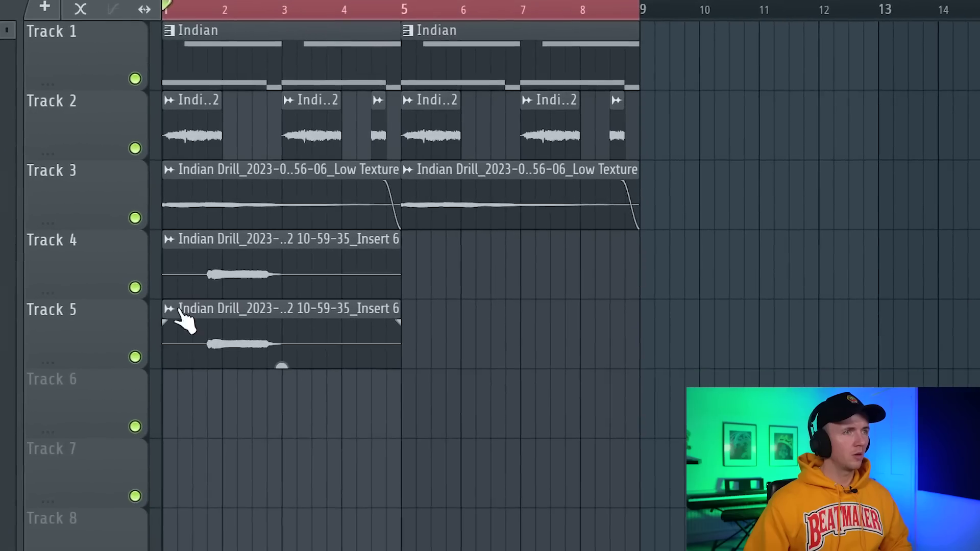
Make the Track 5 audio clip unique and move it to start at bar 5
right_click(146, 235)
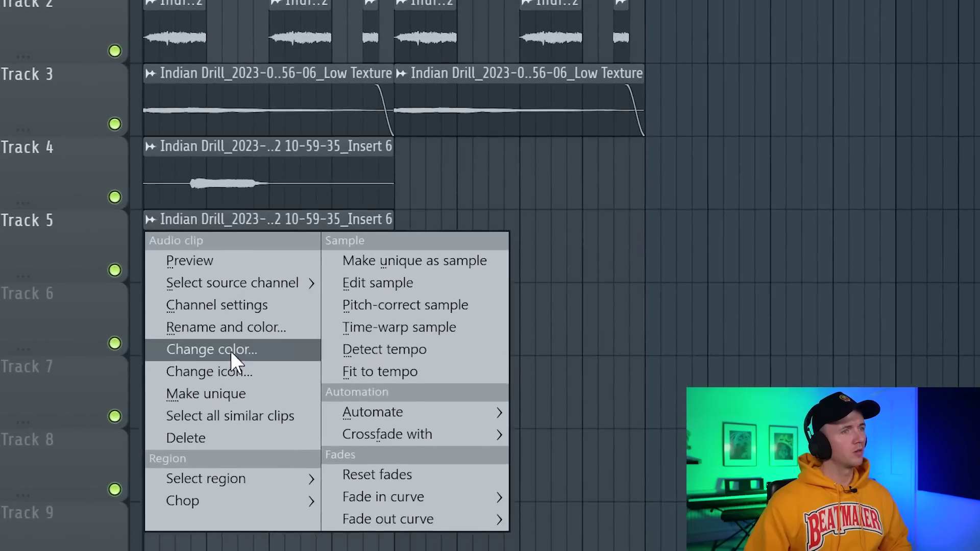
click(233, 350)
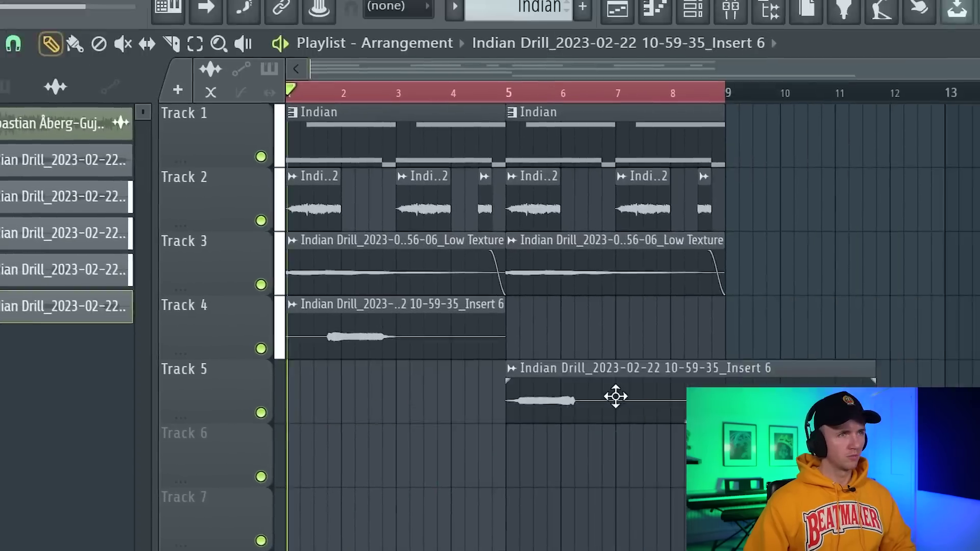
scroll(301, 504, up, 3)
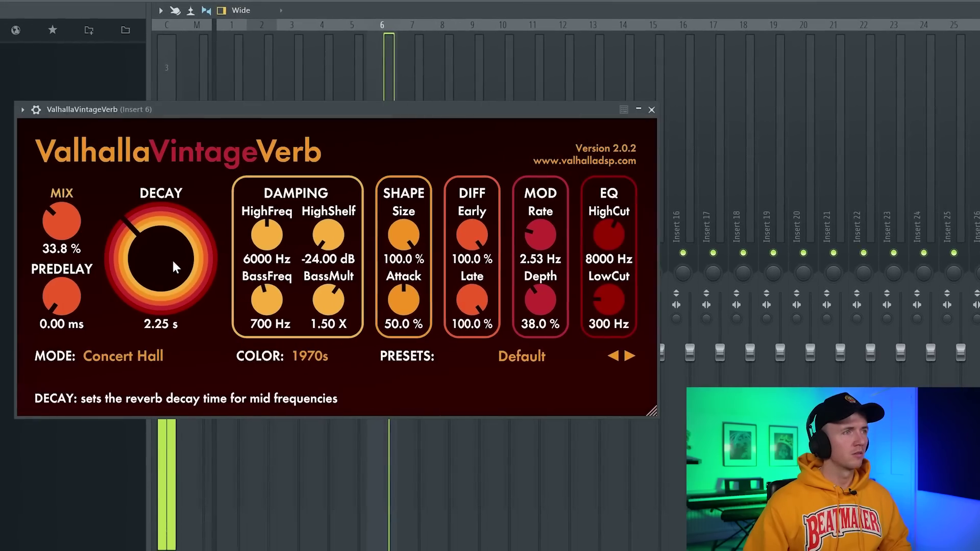
Raise the ValhallaVintageVerb mix on Insert 6 to about 36% and adjust its decay to about 1.66 s
drag(68, 224, 70, 219)
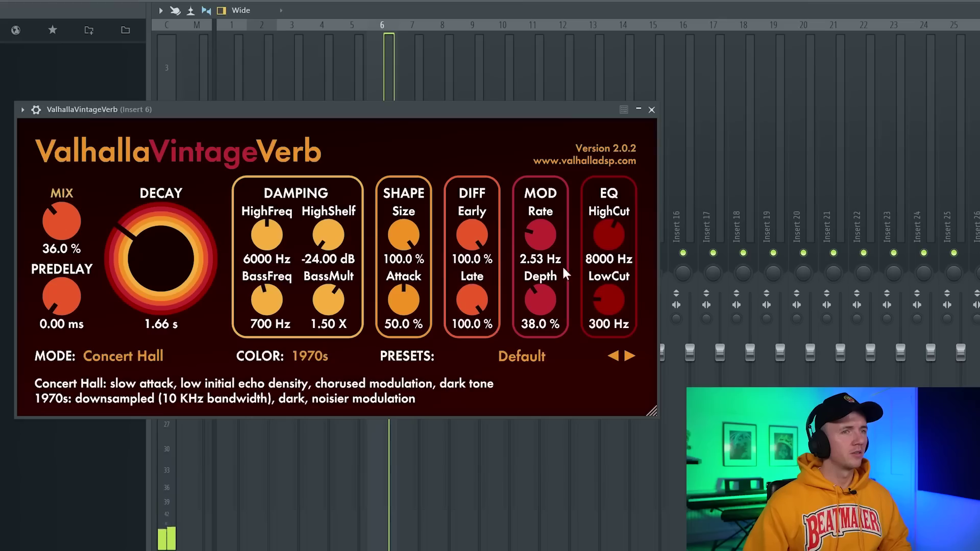
drag(59, 228, 59, 217)
drag(113, 237, 113, 234)
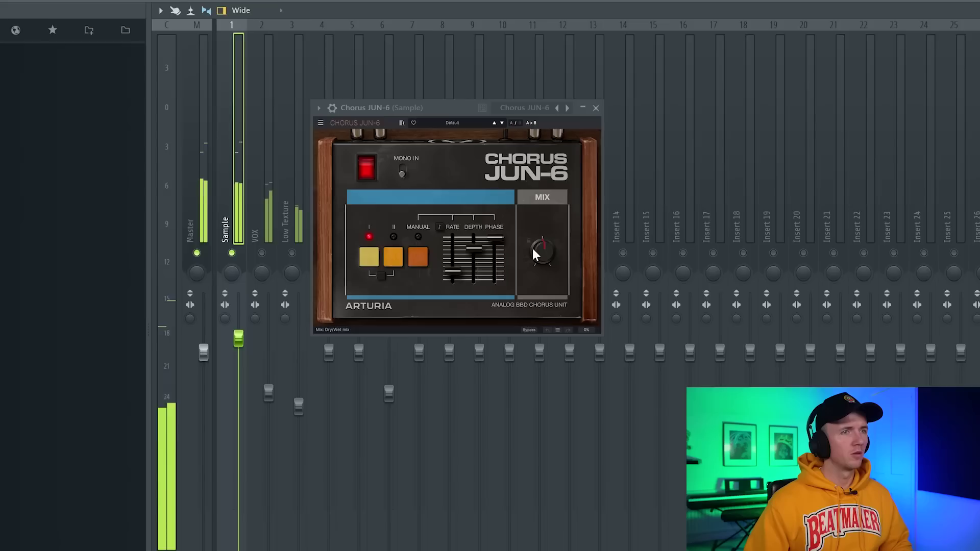
Switch the Chorus JUN-6 on the Sample track to mode II and adjust its dry/wet mix
drag(532, 248, 532, 260)
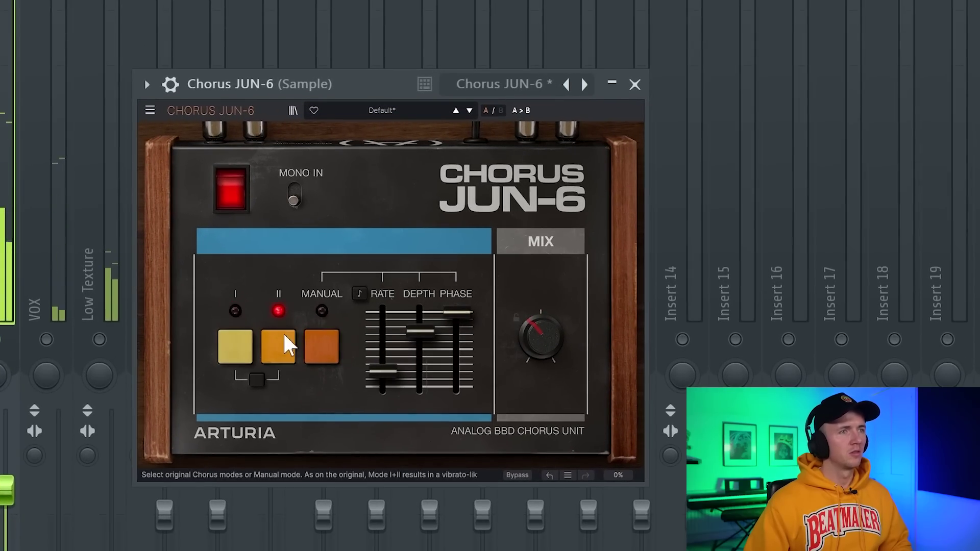
drag(541, 335, 541, 314)
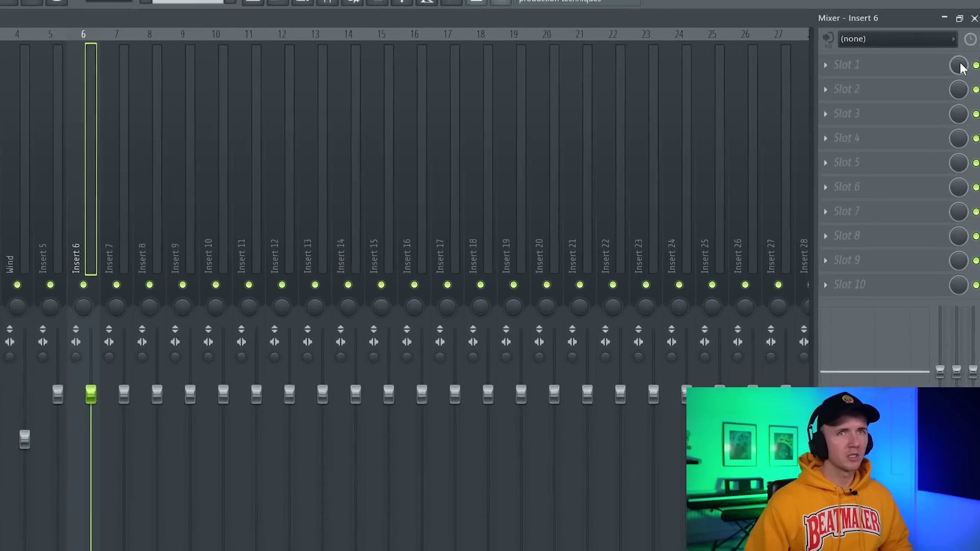
Load RC-20 Retro Color in the first effect slot of Insert 6 with the Vinyl 3 preset
click(899, 64)
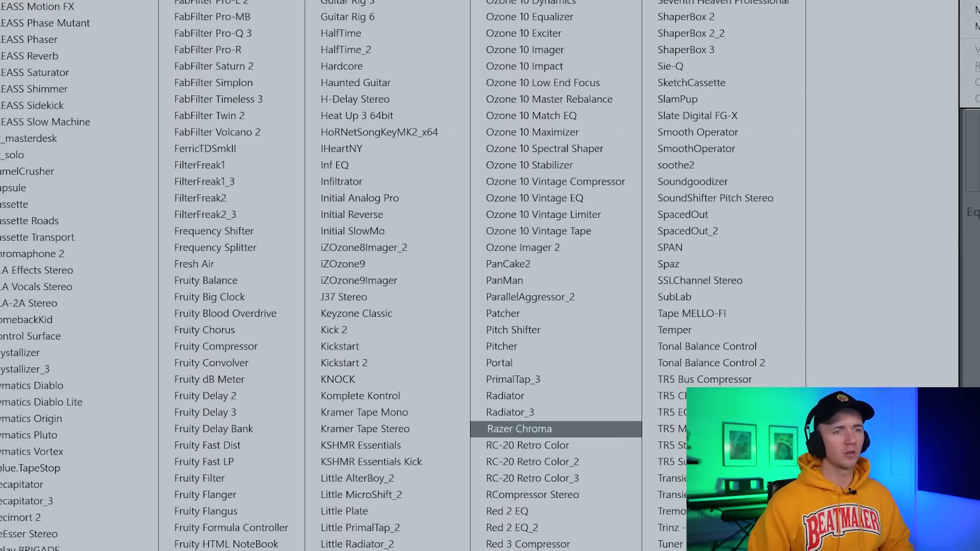
click(527, 445)
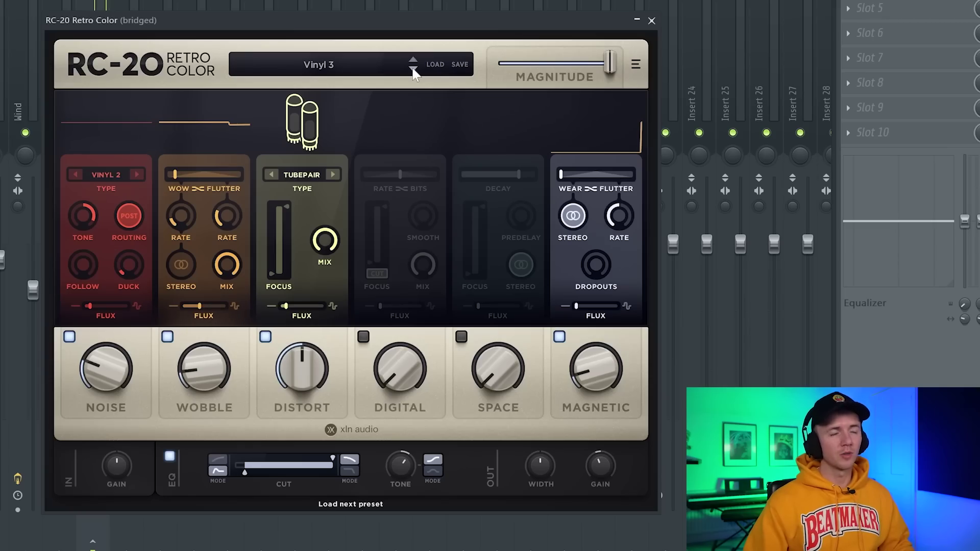
Switch off the RC-20 noise module, change the distortion type, and lower the distortion and wobble amounts
drag(100, 381, 103, 391)
click(65, 341)
click(274, 174)
drag(304, 391, 297, 405)
drag(200, 401, 204, 411)
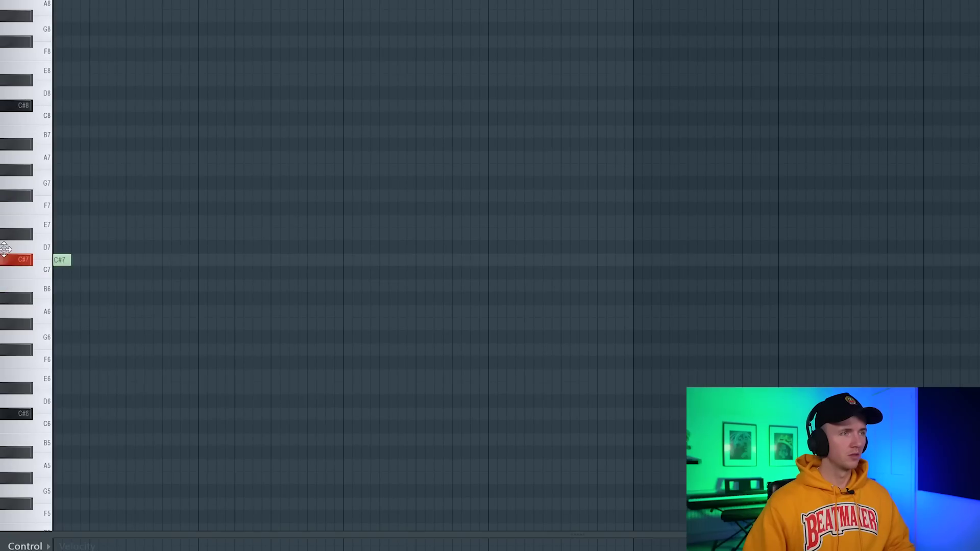
Lower the C#7 note at the start of the pattern to C#5 and lengthen it to two bars
scroll(65, 418, down, 2)
scroll(30, 519, down, 6)
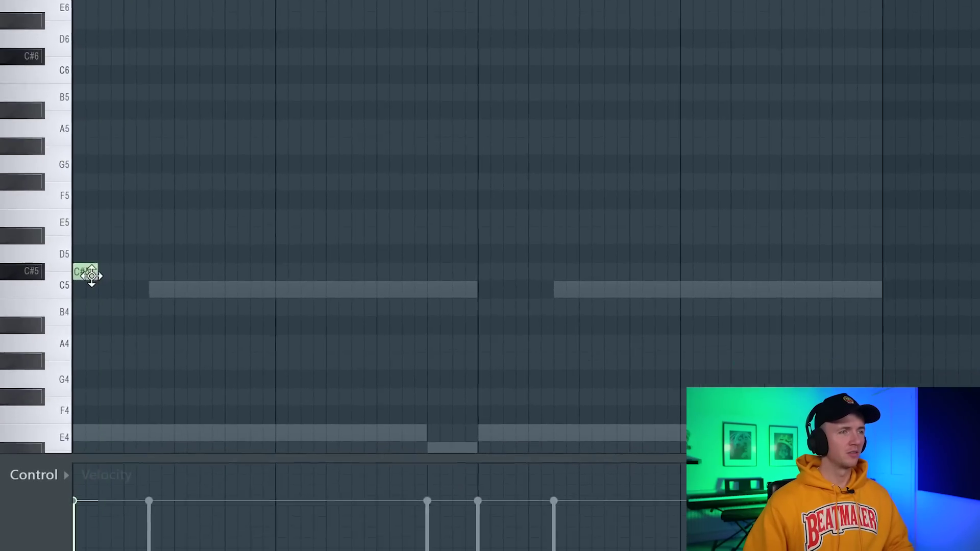
drag(97, 275, 319, 279)
drag(489, 251, 501, 254)
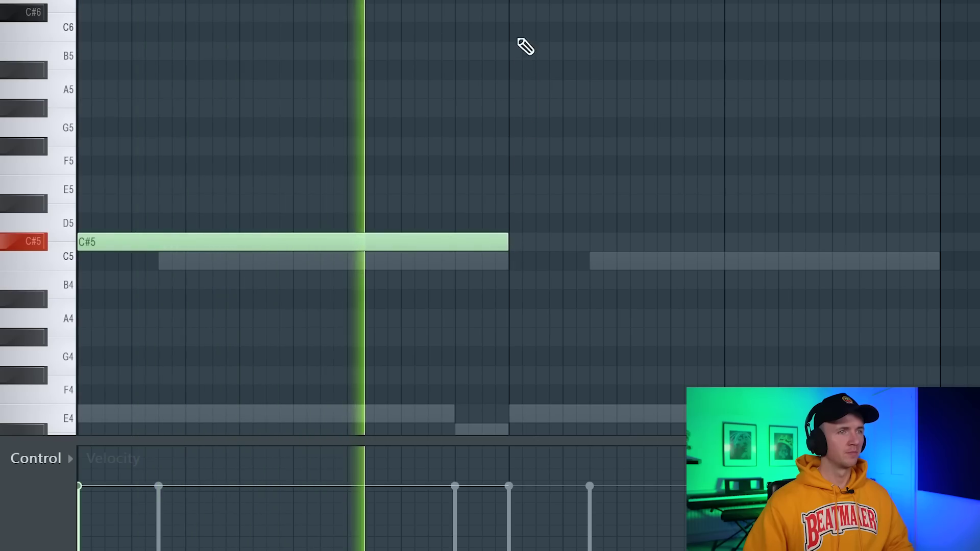
Play back the pattern, transpose the C#5 note down one octave, and play it again
click(511, 11)
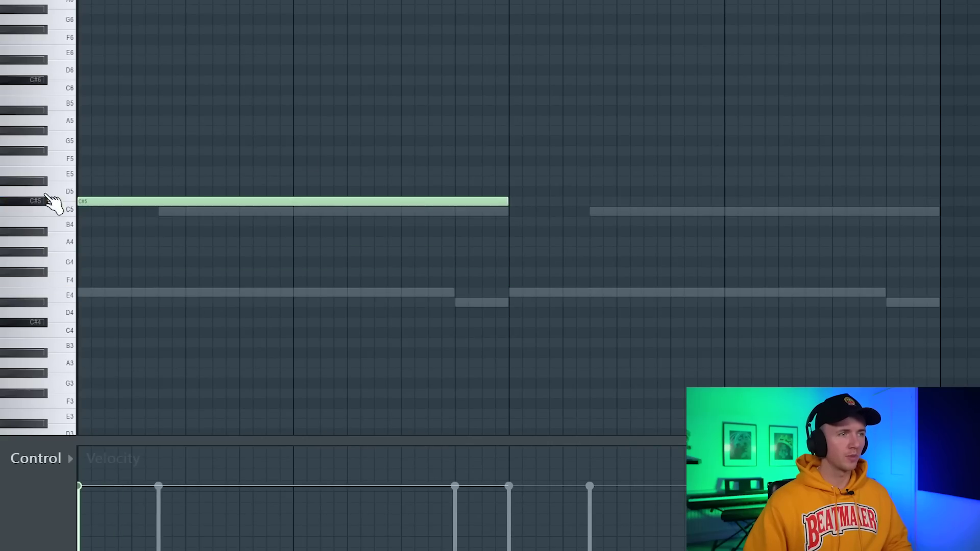
key(space)
key(space)
key(ctrl+Down)
key(space)
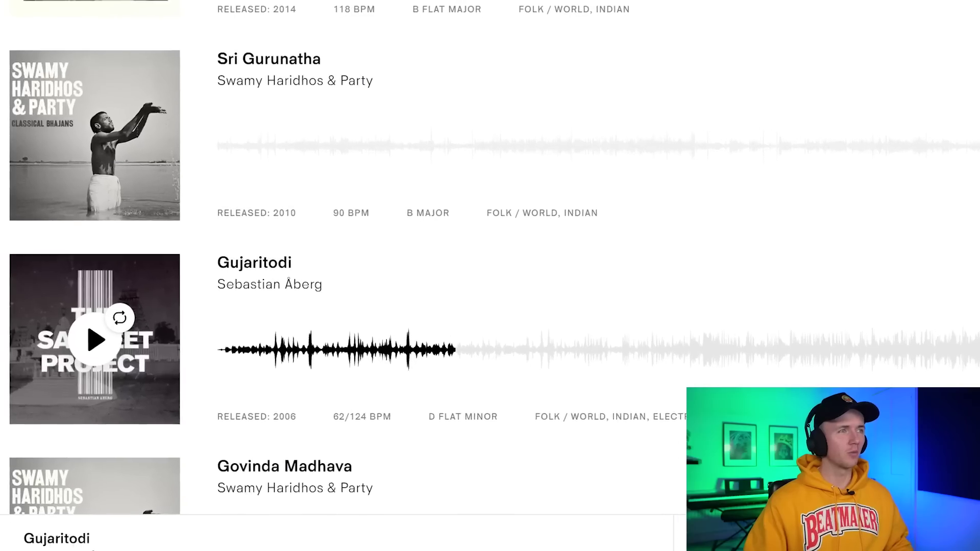
Browse the Indian tracks on the sample website, and isolate a single drum hit from the Mridangam Padam recording in Edison
scroll(334, 43, up, 10)
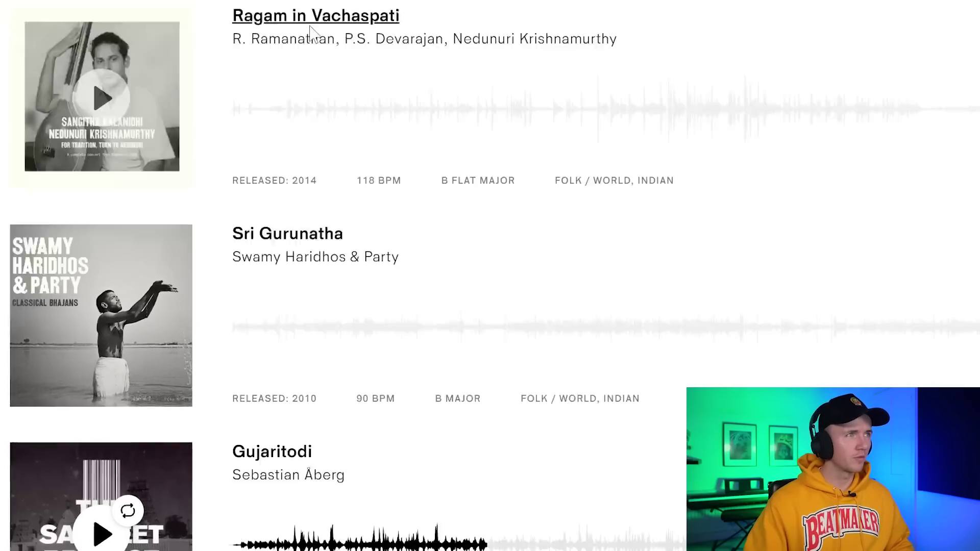
scroll(361, 33, up, 10)
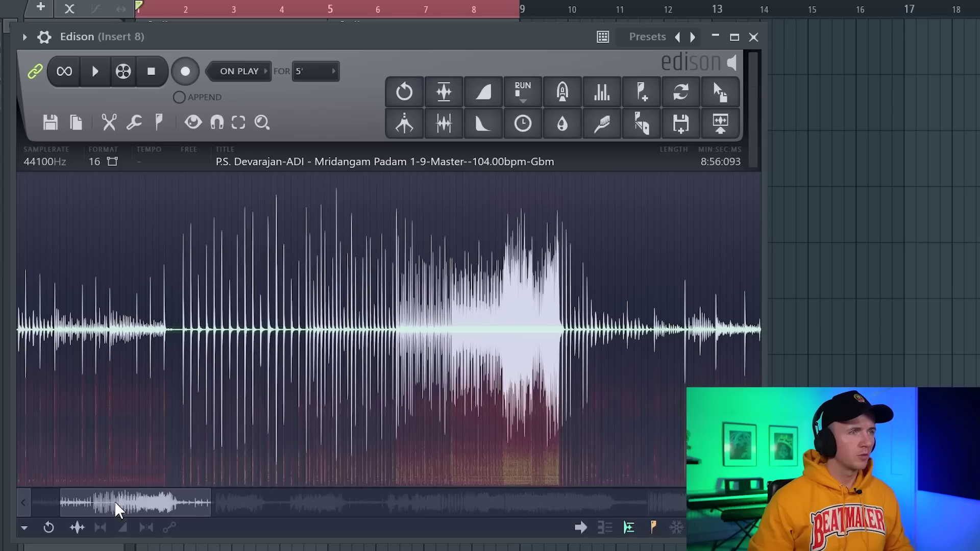
drag(116, 507, 41, 409)
scroll(121, 354, up, 3)
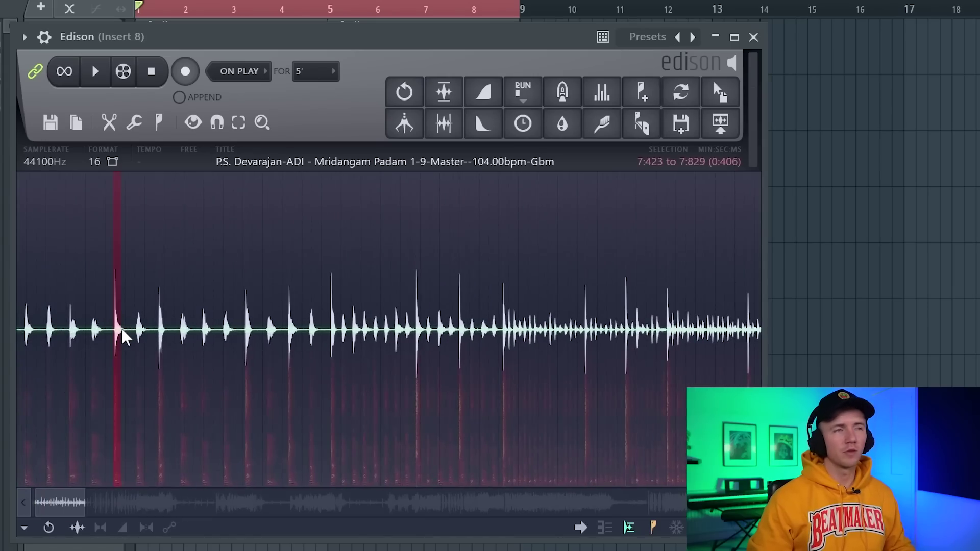
scroll(87, 372, up, 2)
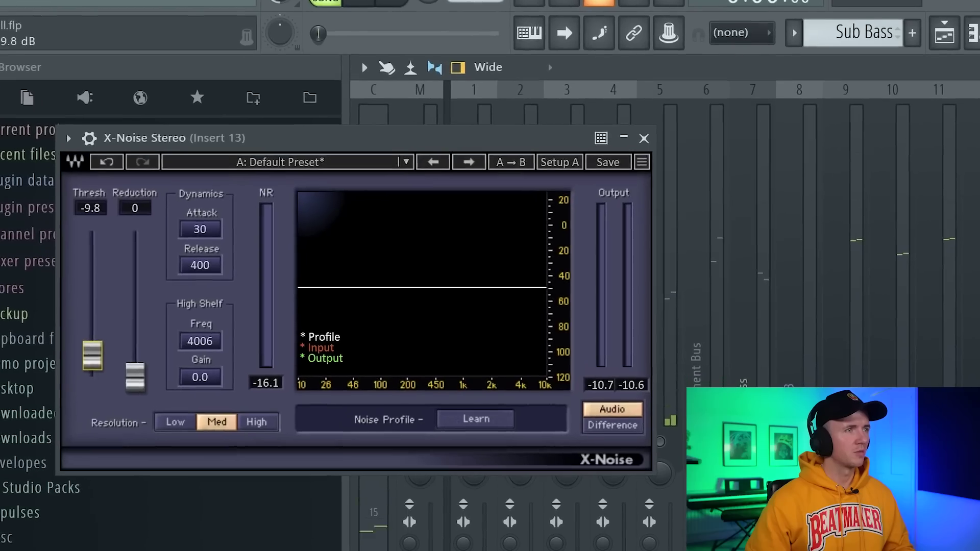
During playback, extend the rhythm of the Indian Drill - 2023-Feb-22_3 channel with hits at steps 17, 20, 23 and onward
key(space)
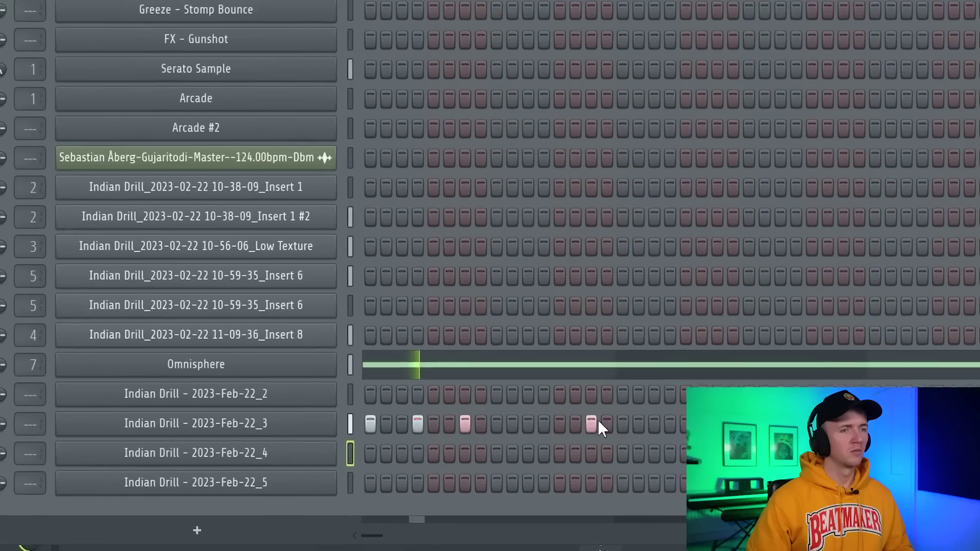
click(624, 423)
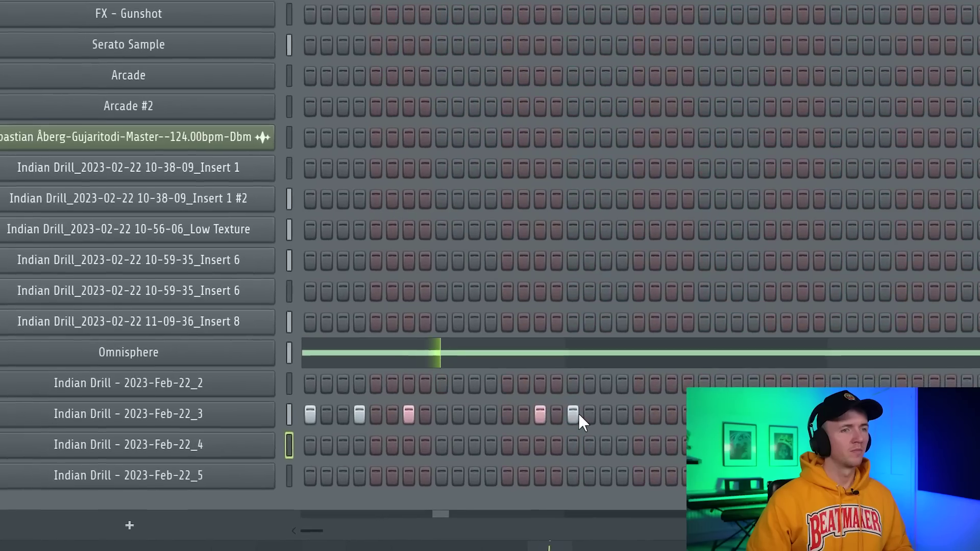
click(671, 424)
click(718, 423)
click(584, 389)
click(640, 389)
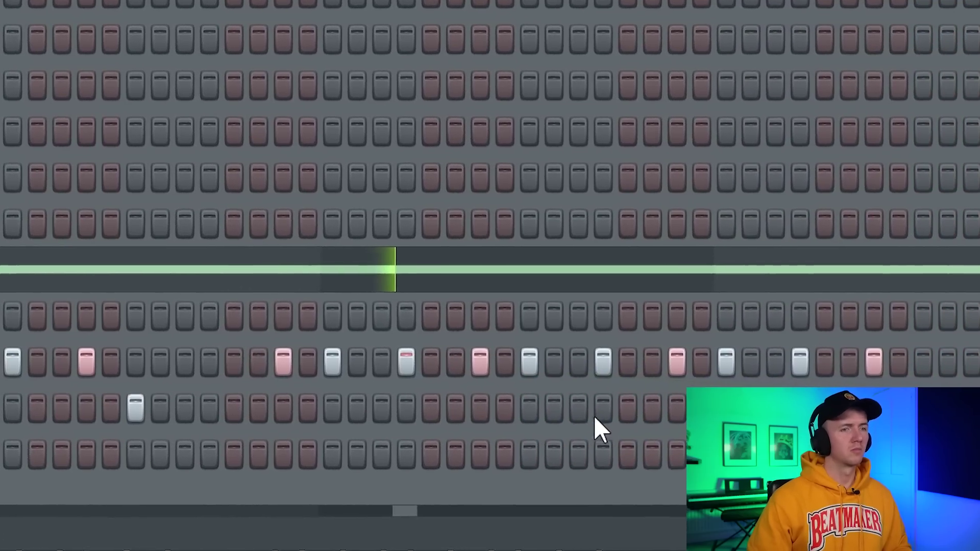
Add another hit on the Indian Drill - 2023-Feb-22_4 channel, and hits at steps 13 and 21 on Indian Drill - 2023-Feb-22_5
click(706, 412)
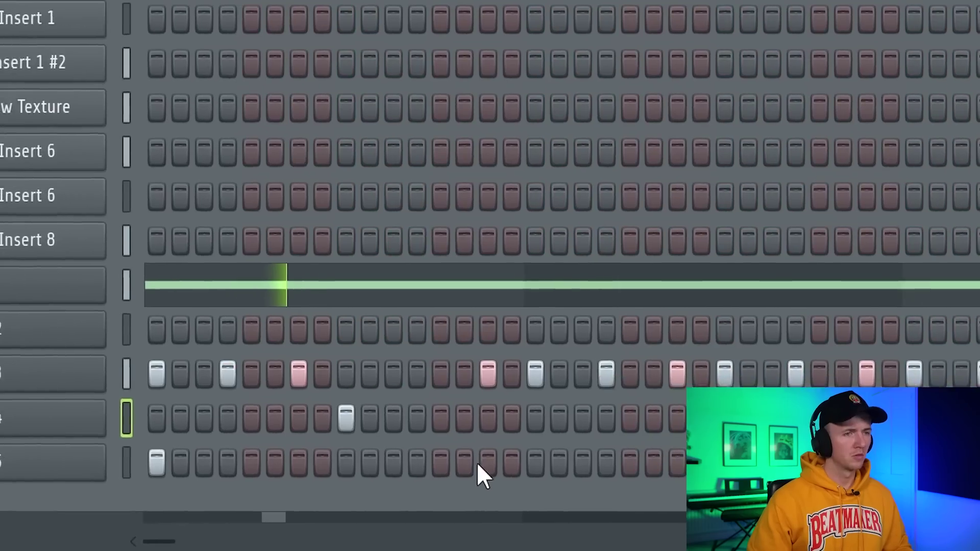
click(442, 463)
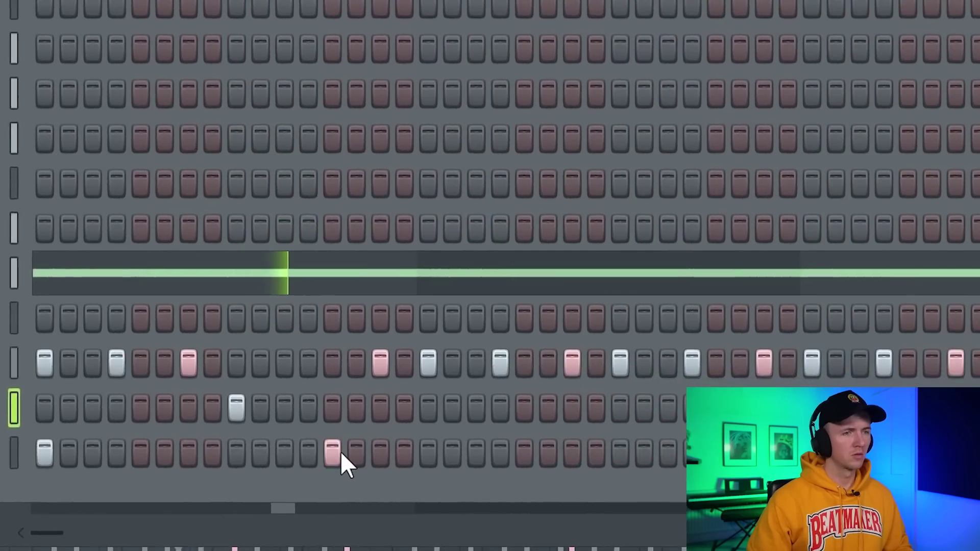
click(631, 463)
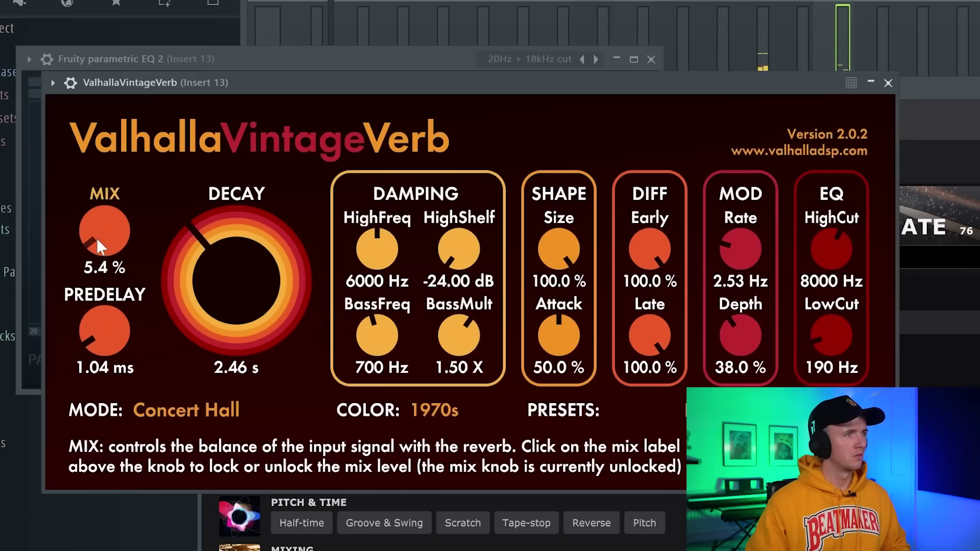
Fine-tune the ValhallaVintageVerb mix on Insert 13 to a low, subtle level
drag(96, 238, 101, 248)
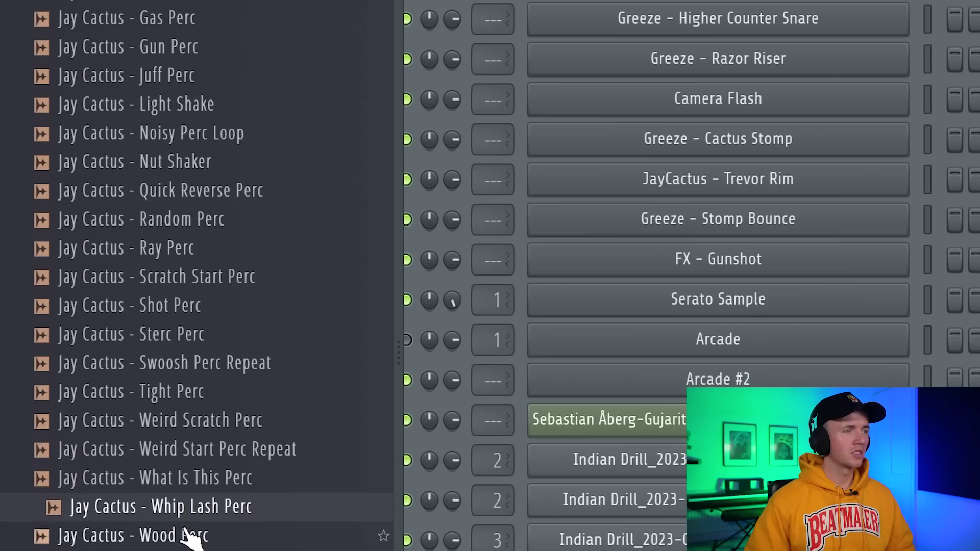
Add the Jay Cactus - Wood Perc and Snare 35 samples to the channel rack
drag(169, 536, 388, 526)
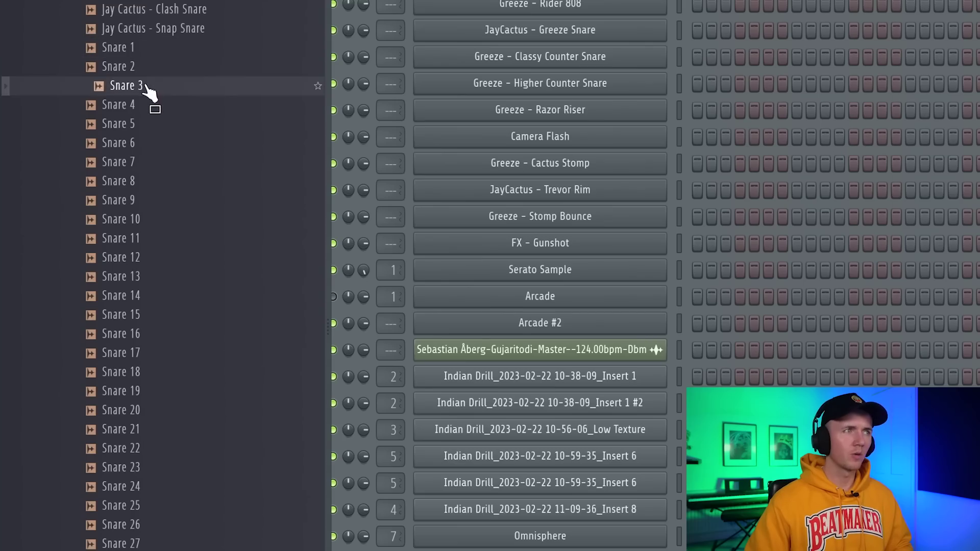
drag(138, 112, 479, 429)
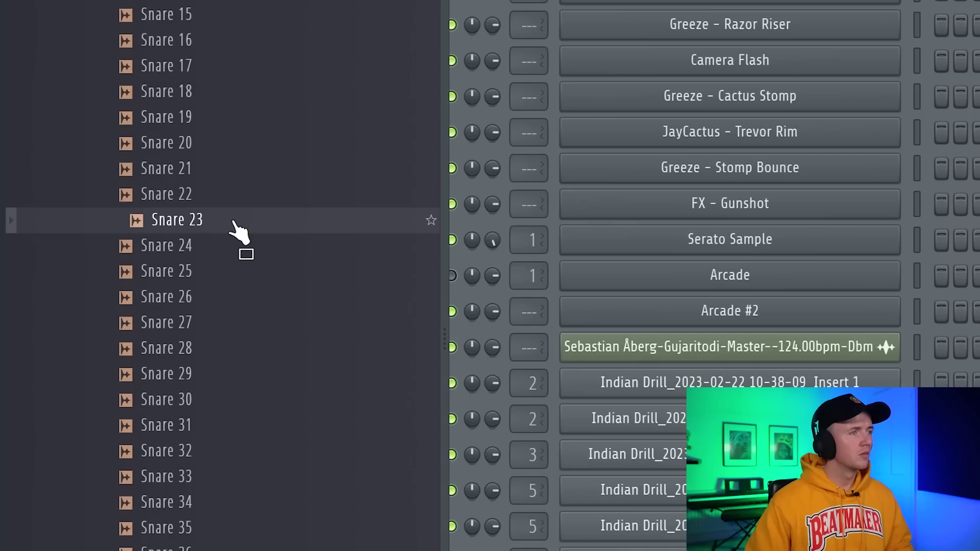
drag(240, 237, 357, 524)
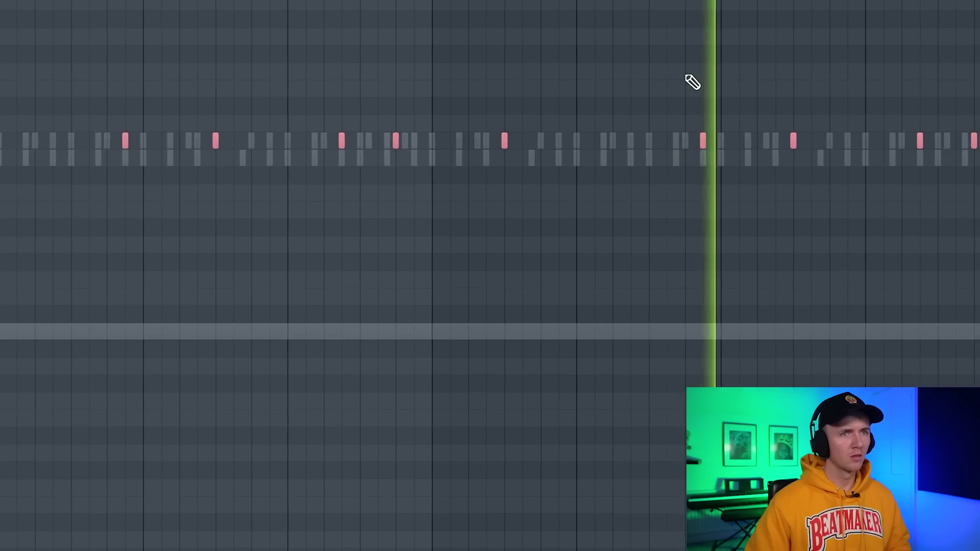
Audition more samples in the Snares folder and close the Perc Loop audio clip's settings
scroll(863, 86, up, 1)
scroll(842, 88, up, 4)
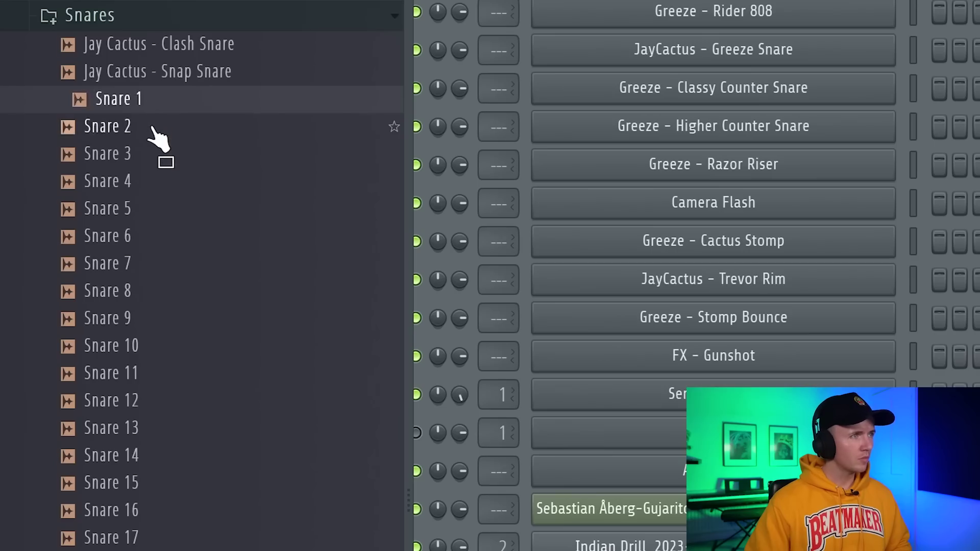
drag(157, 142, 226, 537)
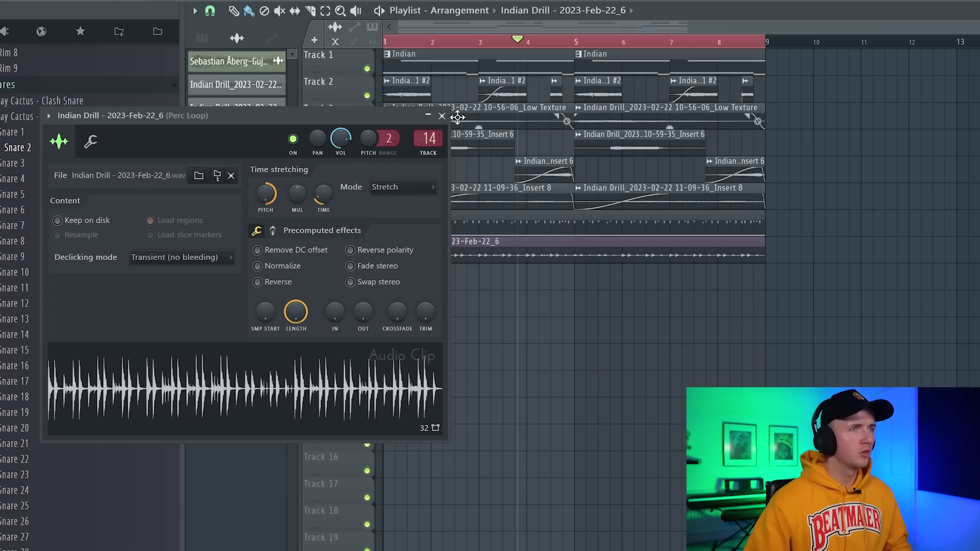
click(442, 115)
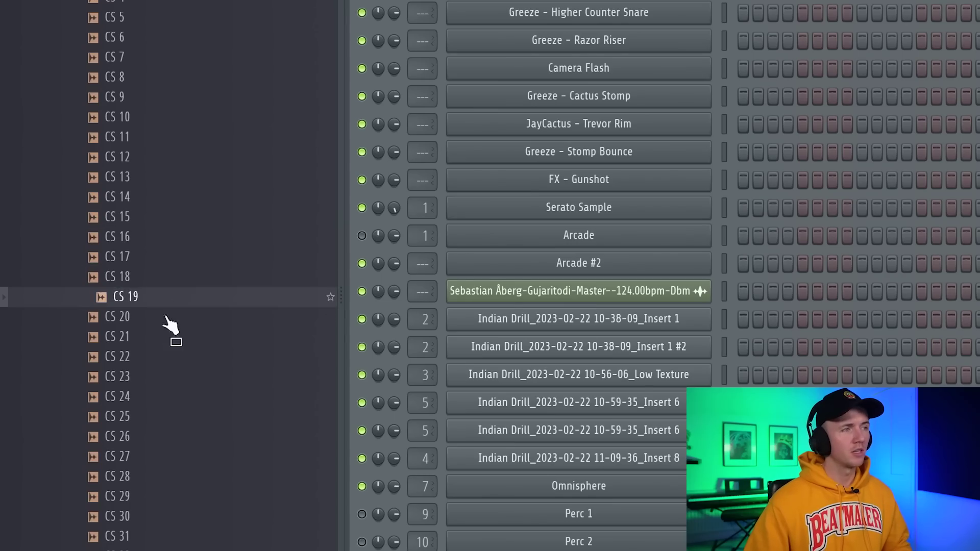
Add the CS 19 sample to the channel rack with hits at steps 14 and 23, and open its piano roll
drag(163, 386, 458, 522)
click(431, 519)
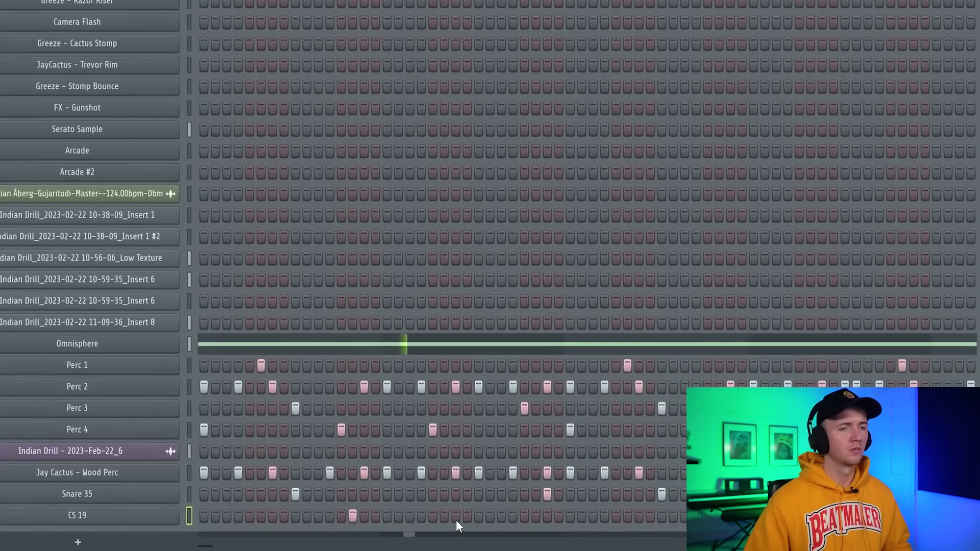
click(478, 518)
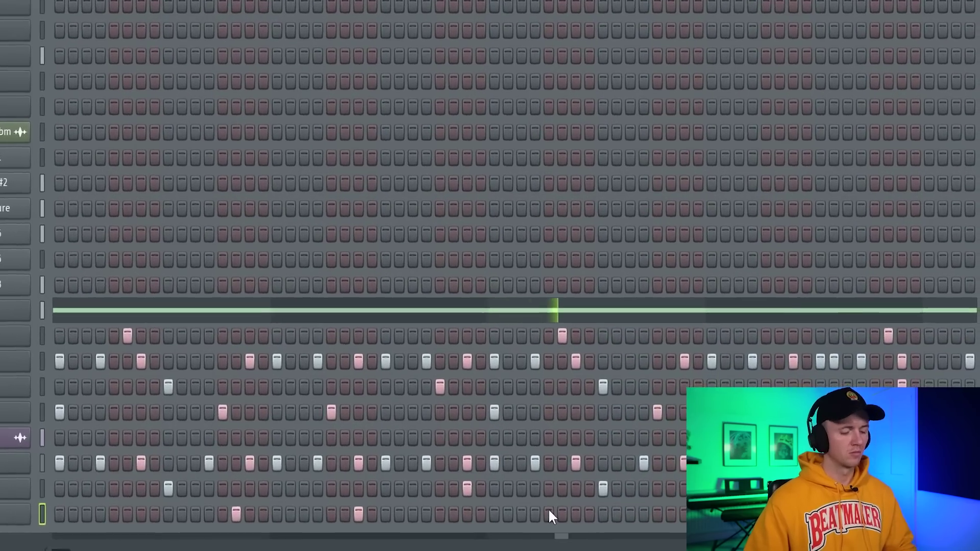
key(F7)
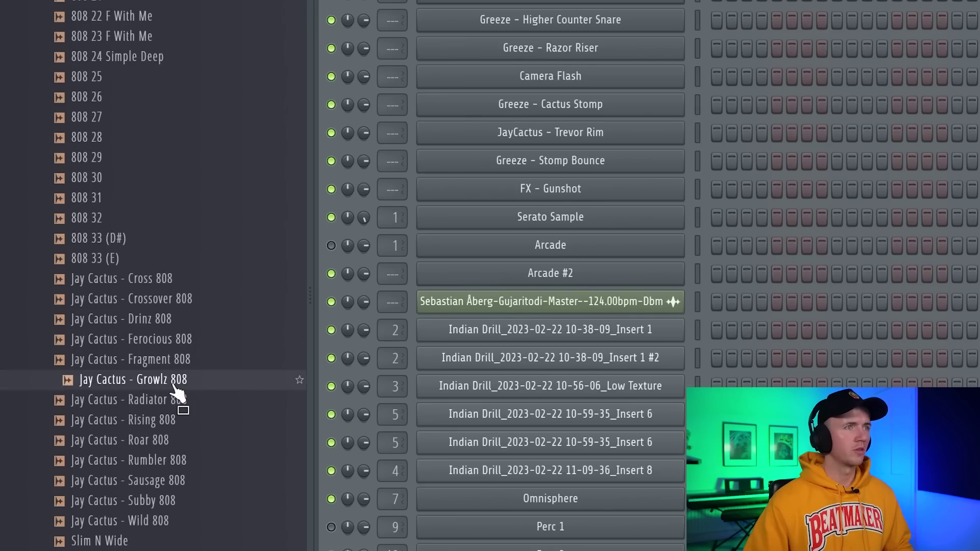
Load the Jay Cactus - Fragment 808 sample and place a C#5 note at bar 1 in its piano roll
drag(176, 394, 712, 0)
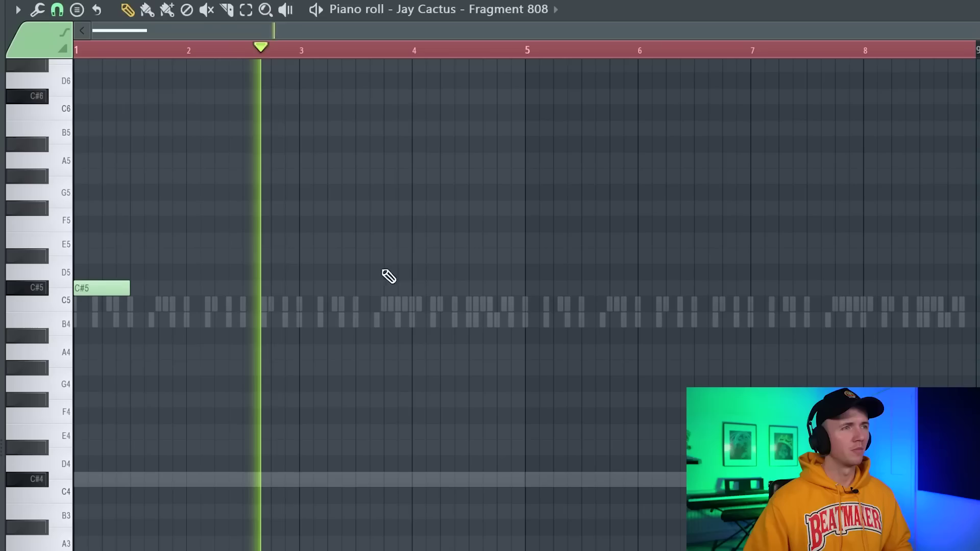
Build the 808 line with C#5 at bar 3, E5 in the second half of bar 4, and C#5 at bar 5
key(space)
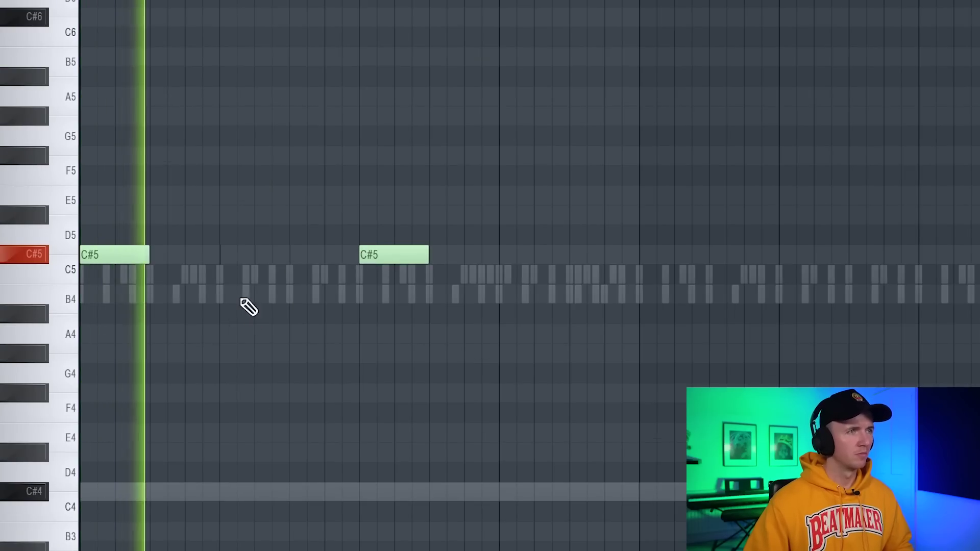
scroll(565, 446, down, 3)
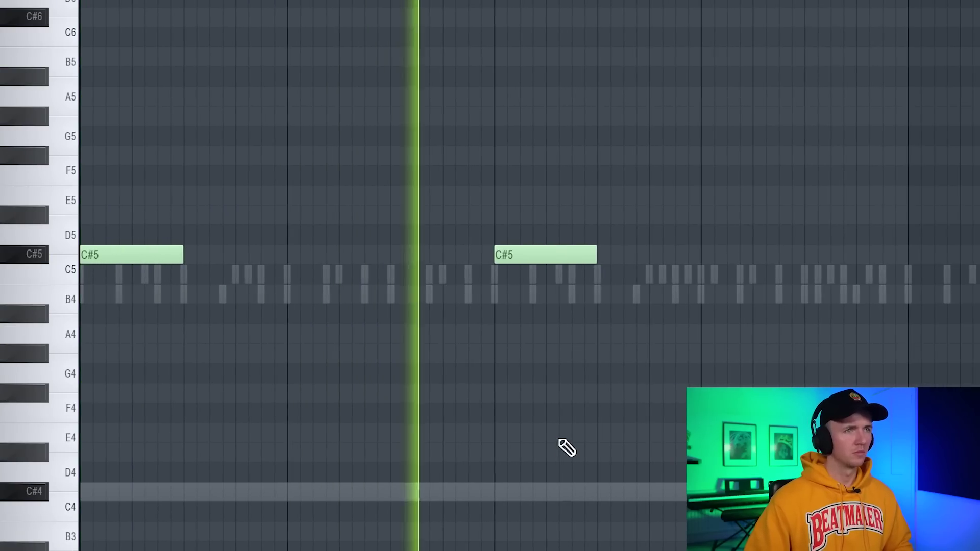
scroll(583, 434, down, 2)
click(587, 200)
click(657, 255)
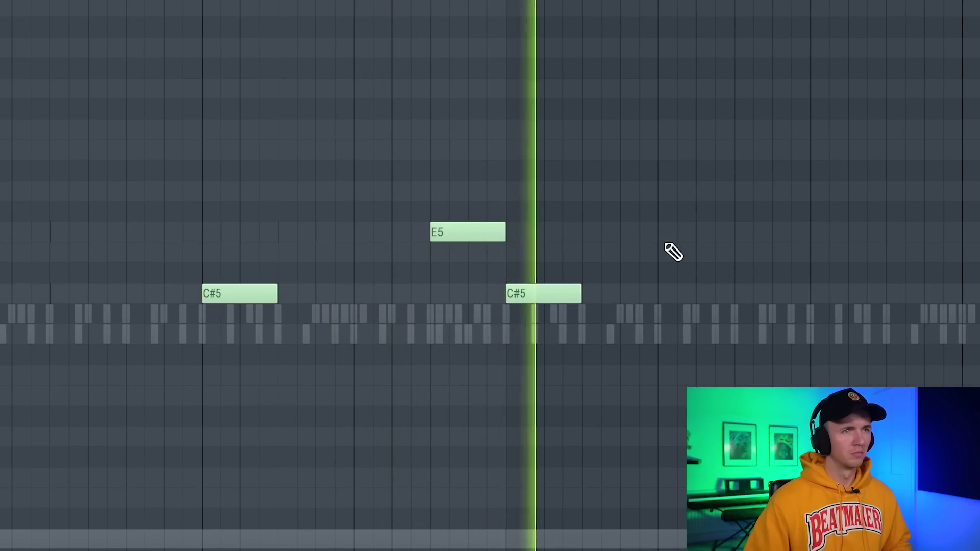
Add a C#5 note halfway through bar 6 and slice it into short repeated notes leading into bar 7
scroll(704, 286, up, 1)
click(716, 298)
key(c)
click(744, 294)
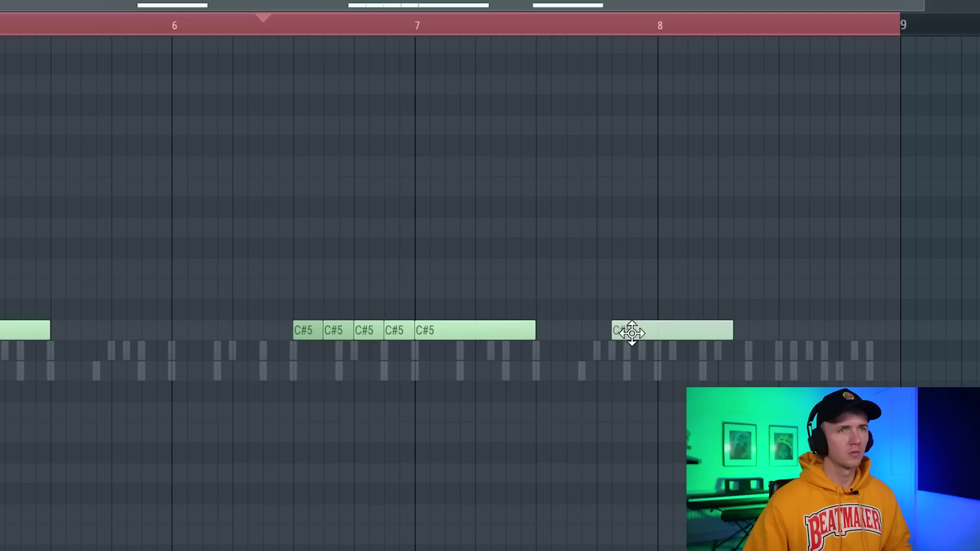
Shift the last C#5 note to the final quarter of bar 7 and slice it into shorter notes
drag(633, 333, 618, 333)
key(space)
key(c)
click(628, 331)
click(658, 330)
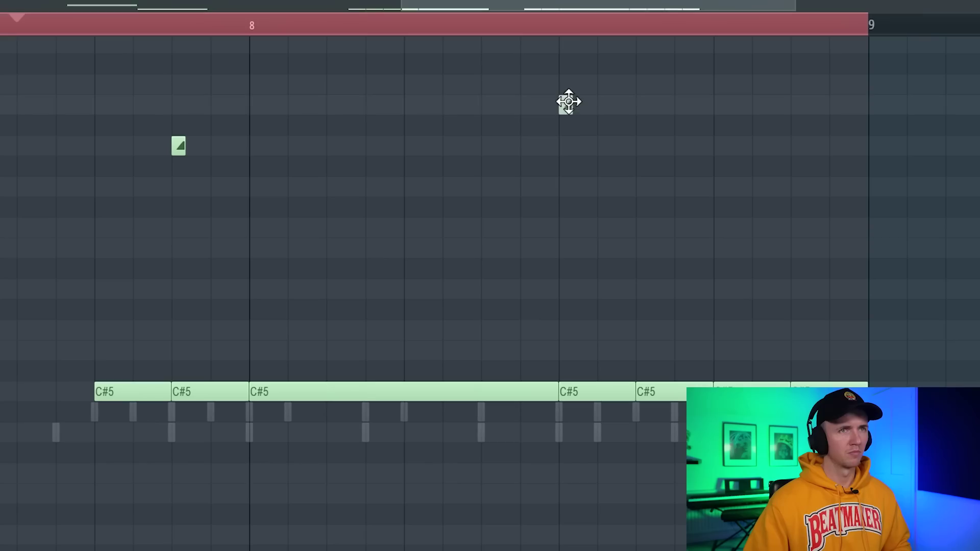
Add higher, descending slide notes above the chopped C#5 notes in the second half of bar 8
click(642, 105)
click(720, 227)
click(798, 248)
drag(820, 297, 502, 74)
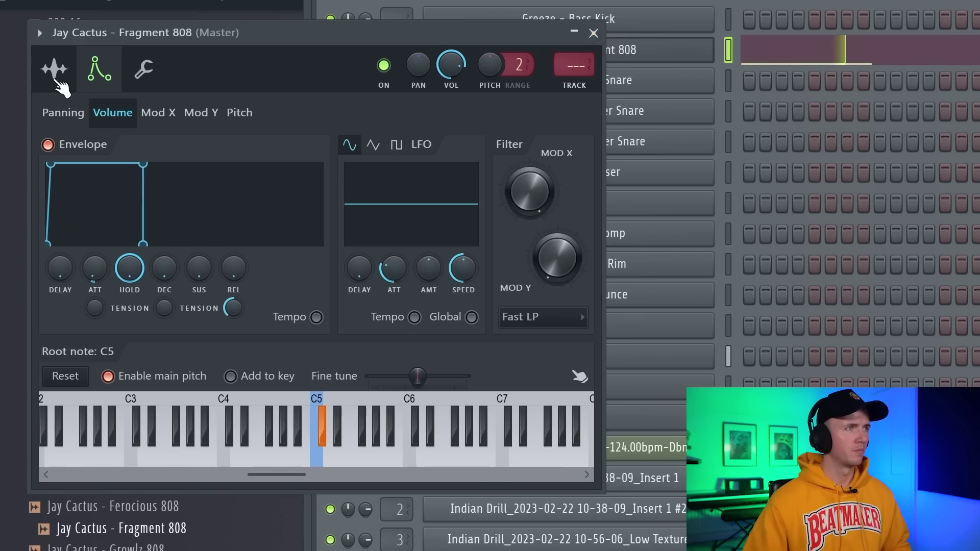
Audition other 808 samples and replace the Fragment 808 with Jay Cactus - Crossover 808
click(143, 485)
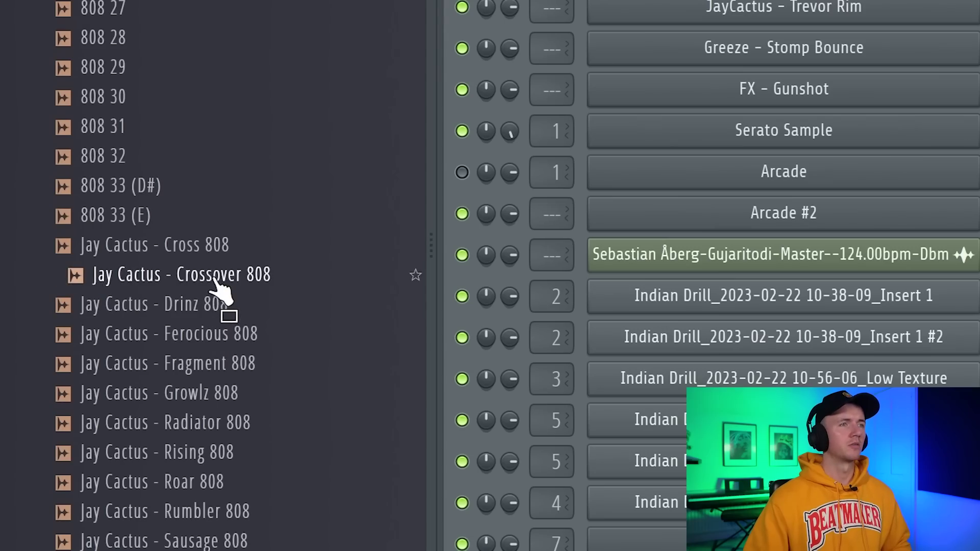
drag(220, 292, 978, 1)
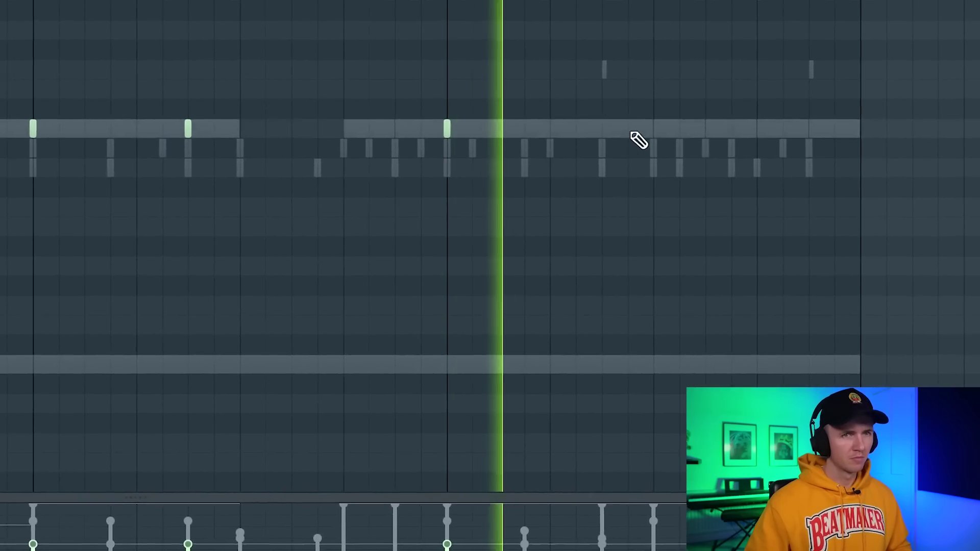
Add two more C#5 kick hits in the second half of bar 8, aligned with the 808 notes
click(708, 112)
click(717, 133)
click(743, 132)
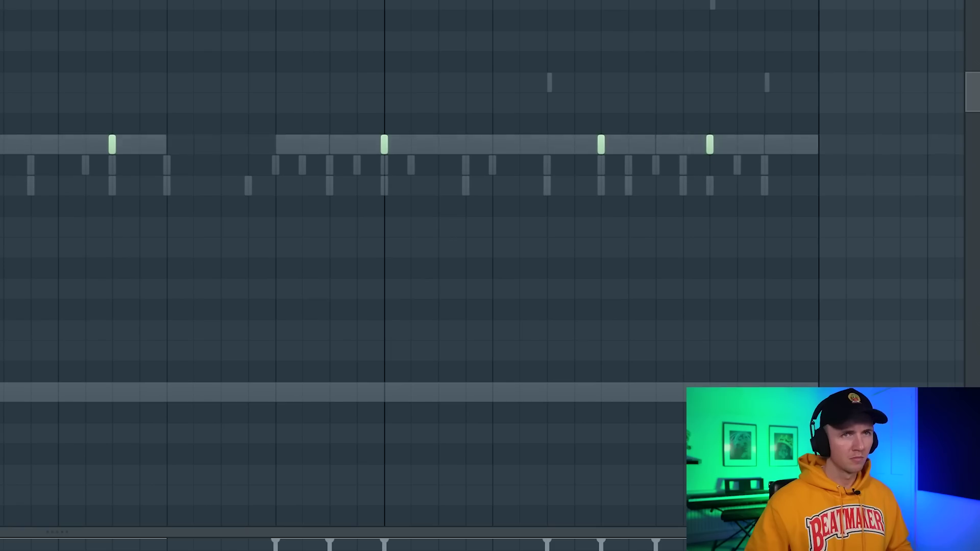
scroll(383, 64, down, 5)
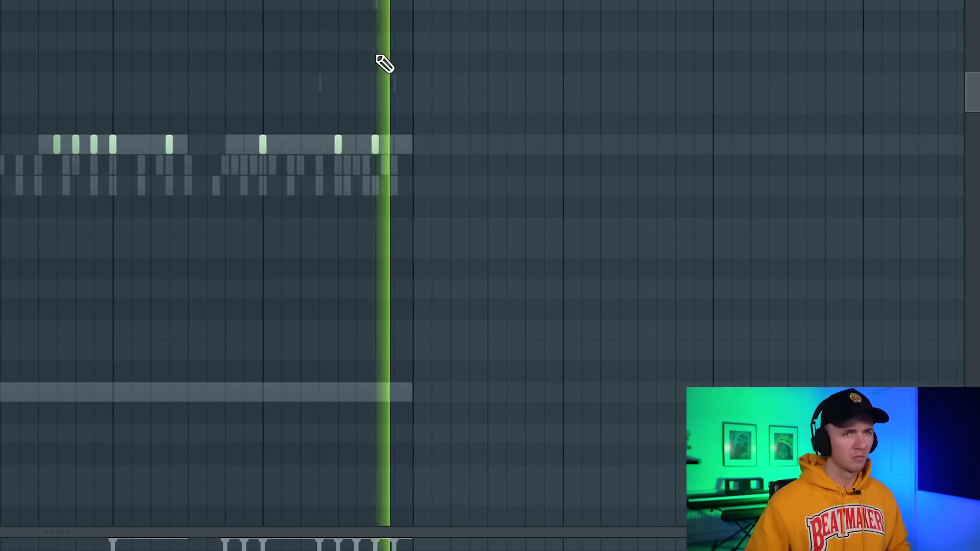
key(space)
Select all the C5 percussion hits in the first two bars and give them progressively lower velocities
key(ctrl+a)
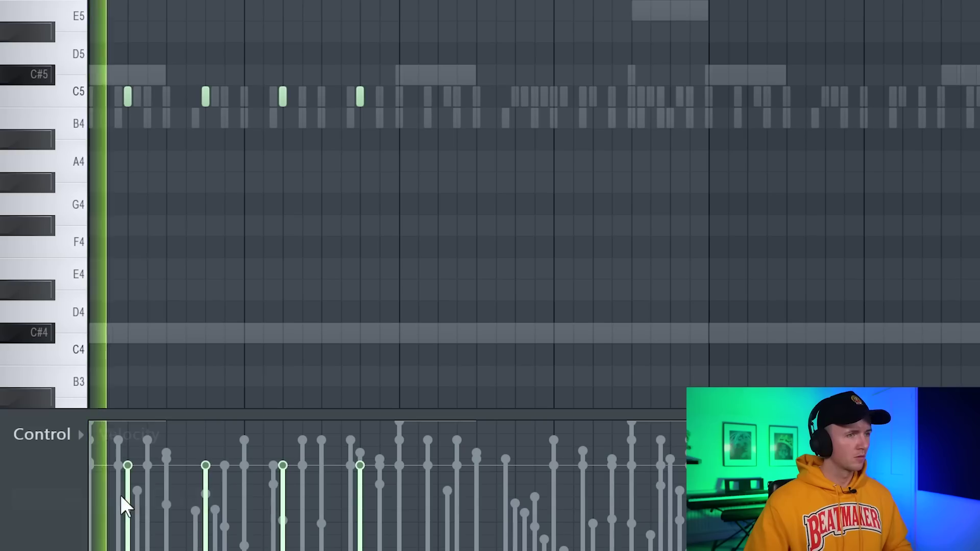
key(space)
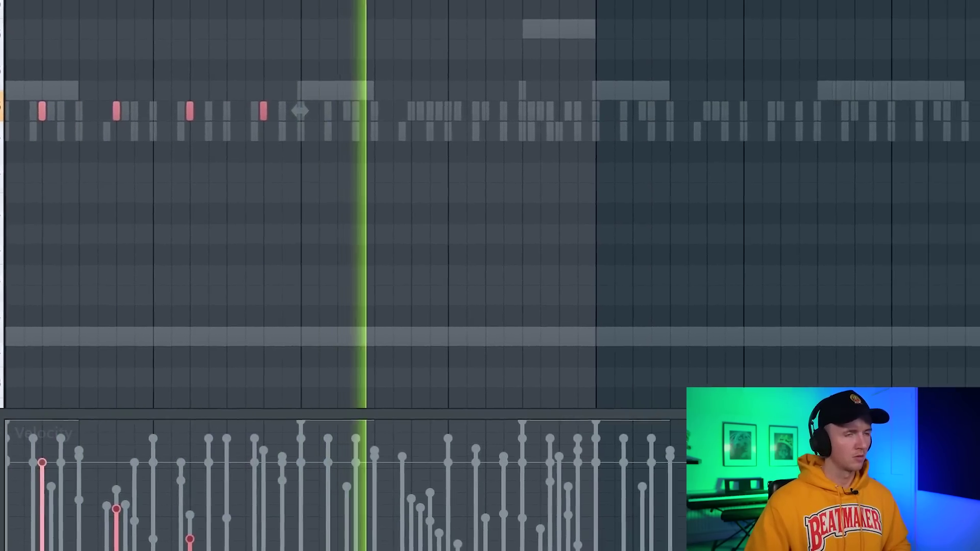
scroll(260, 154, up, 3)
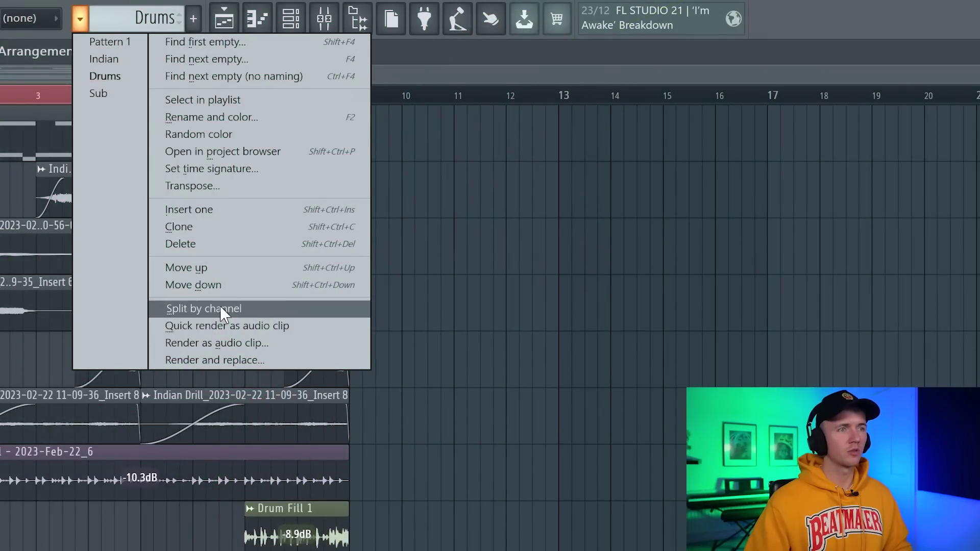
Split the Drums pattern by channel and automate the Perc Loop's HalfTime mix level to drop at bar 9 and return at bar 17
click(220, 309)
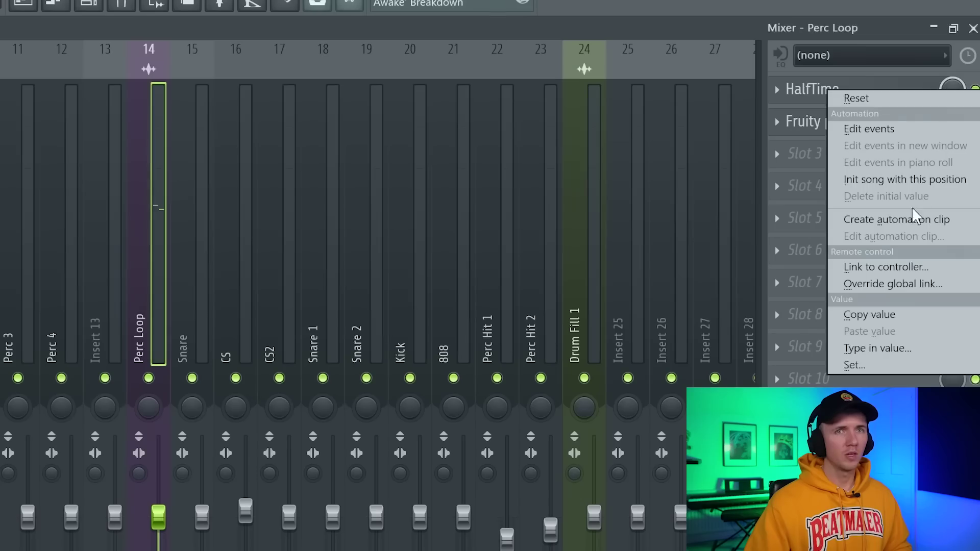
click(914, 225)
click(58, 6)
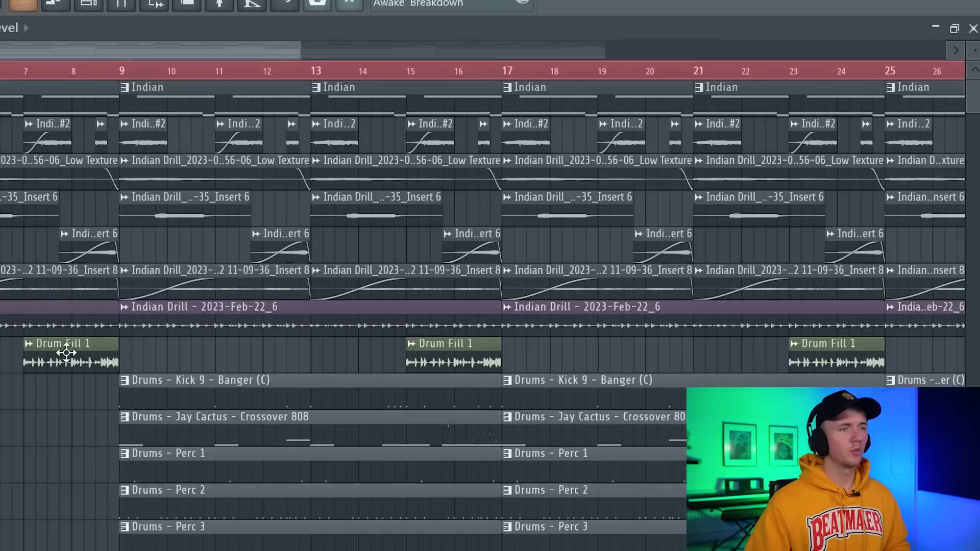
right_click(299, 516)
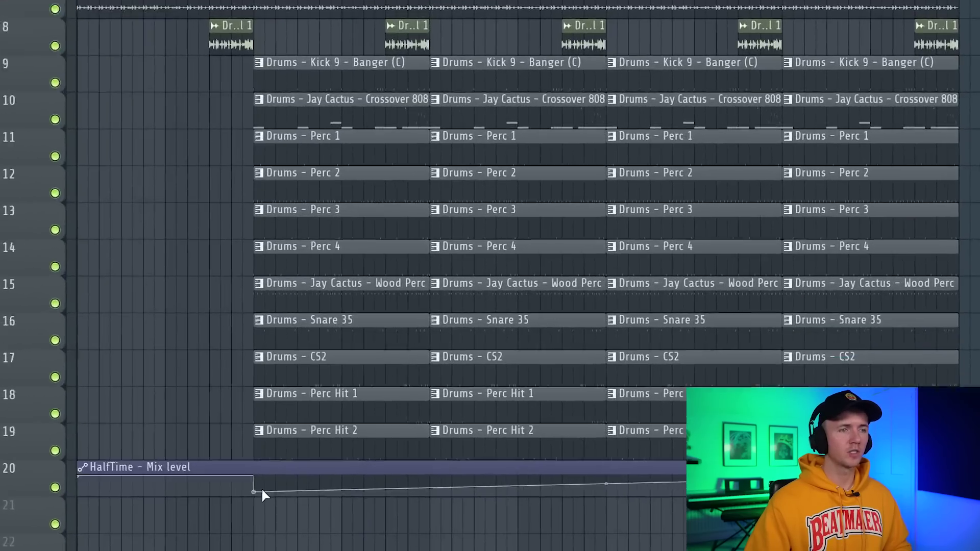
drag(301, 516, 416, 495)
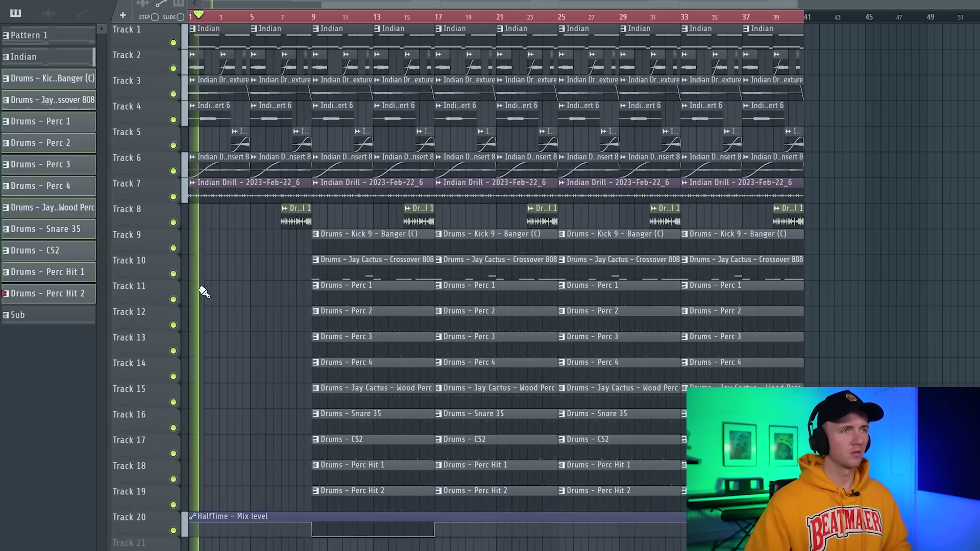
Place the Sub pattern before the drums enter and add the Camera Flash sample to the playlist
scroll(228, 291, up, 4)
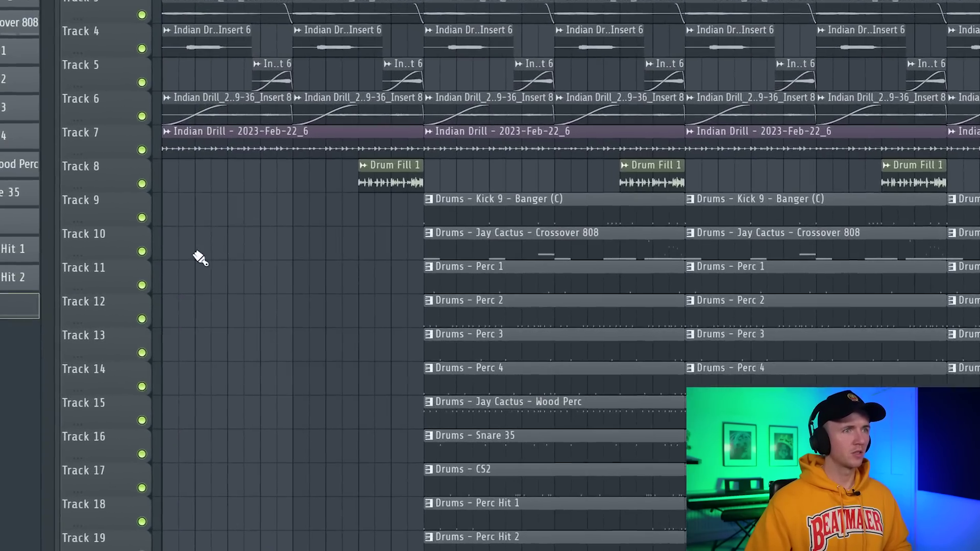
click(202, 343)
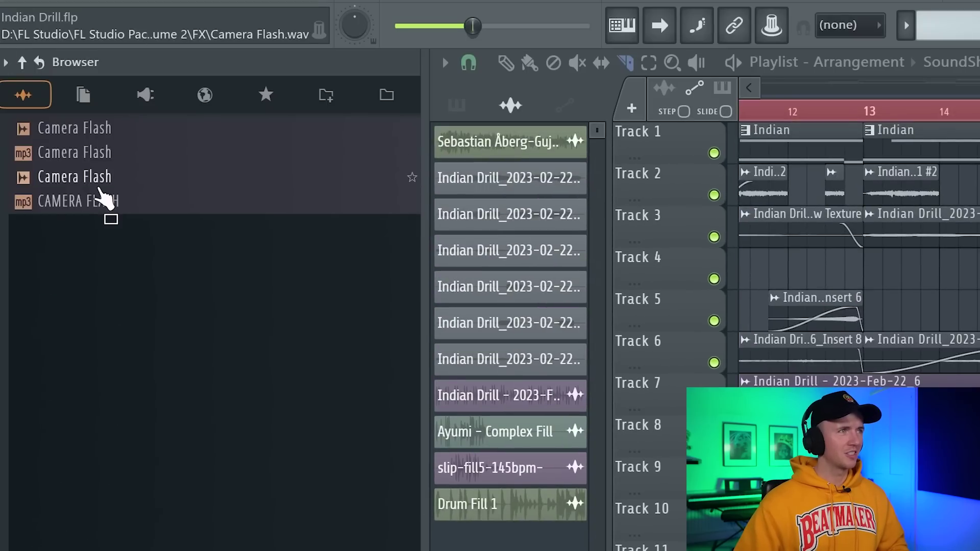
drag(105, 200, 605, 528)
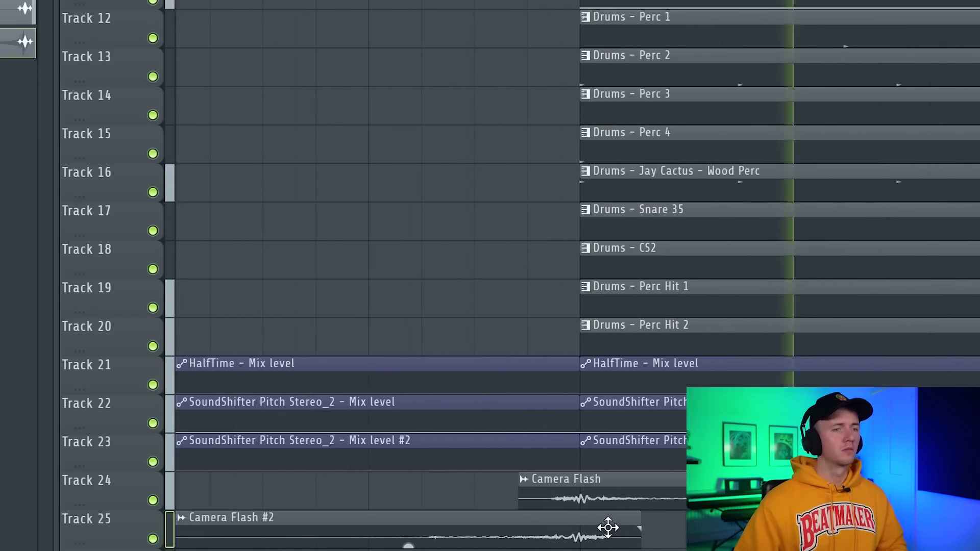
Make the first Crossover 808 clip unique and add a high note before its C#5 note in the piano roll
scroll(609, 524, down, 2)
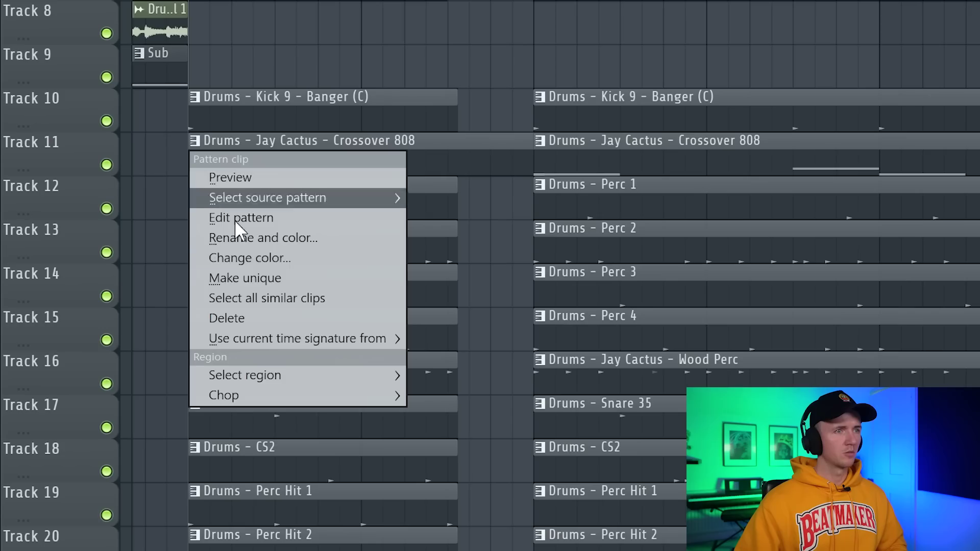
click(239, 271)
double_click(331, 154)
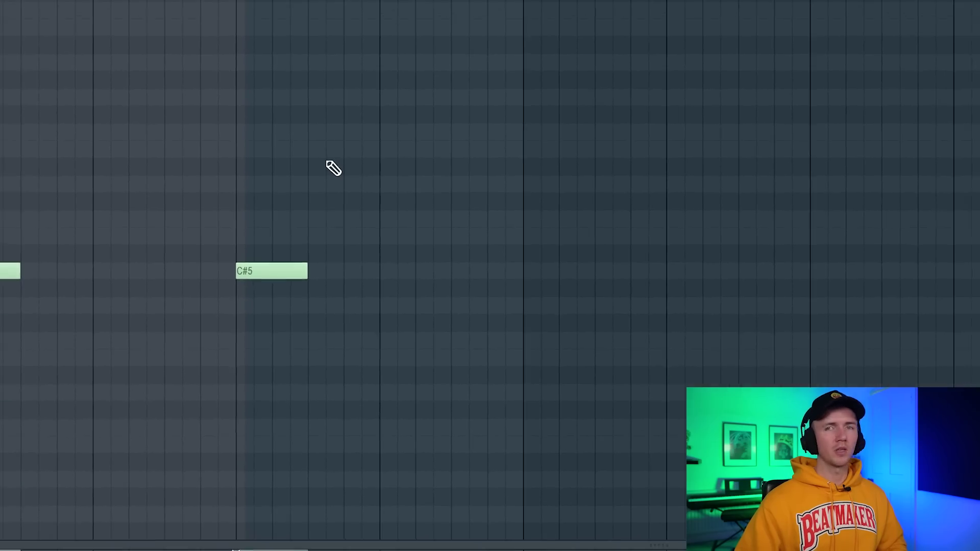
click(185, 58)
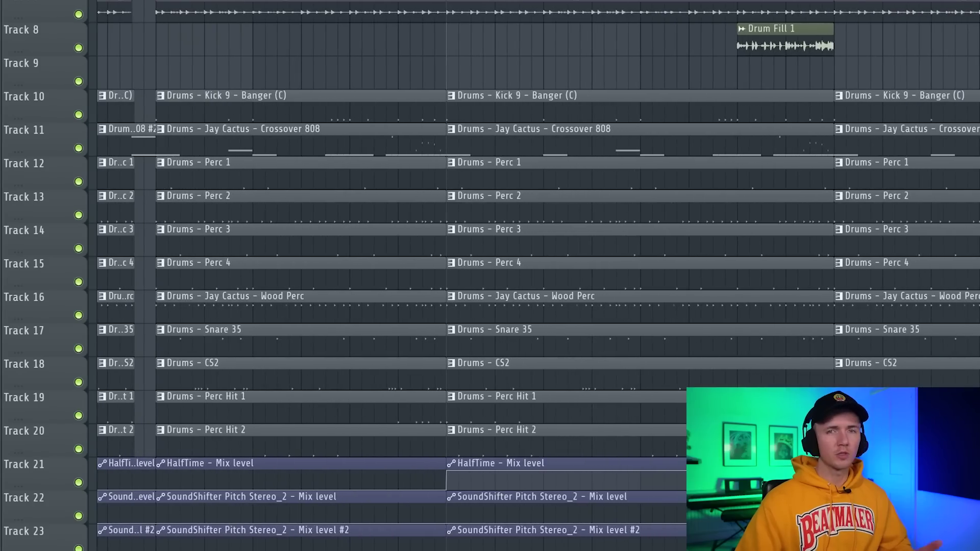
Make the Crossover 808 clip in the next drum section unique and lower the velocity of its C#5 note midway through bar 2
right_click(428, 117)
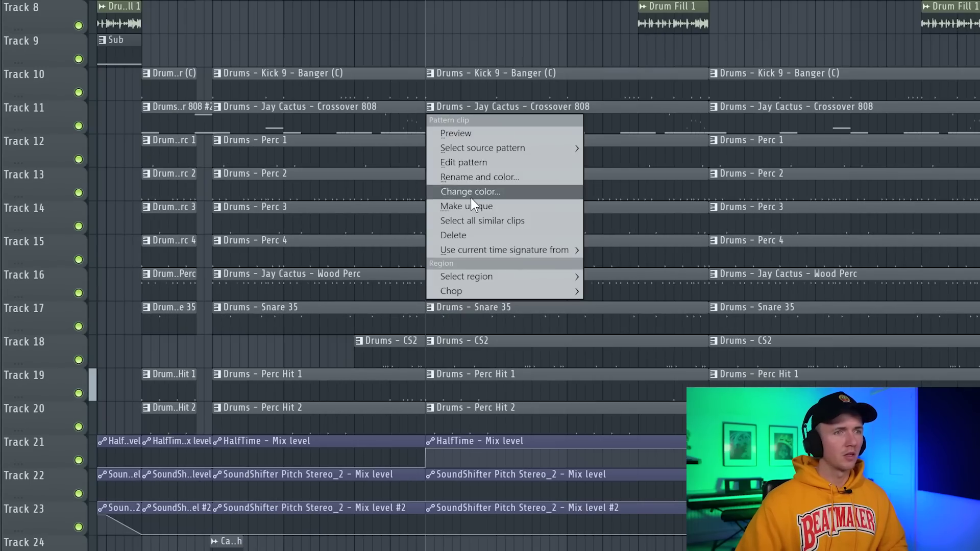
click(476, 206)
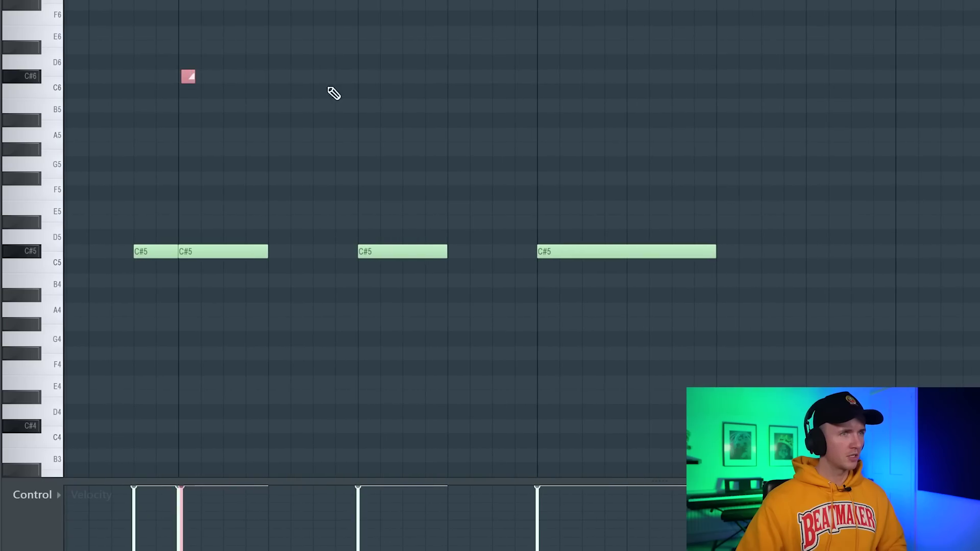
key(space)
drag(359, 506, 393, 534)
scroll(385, 438, down, 4)
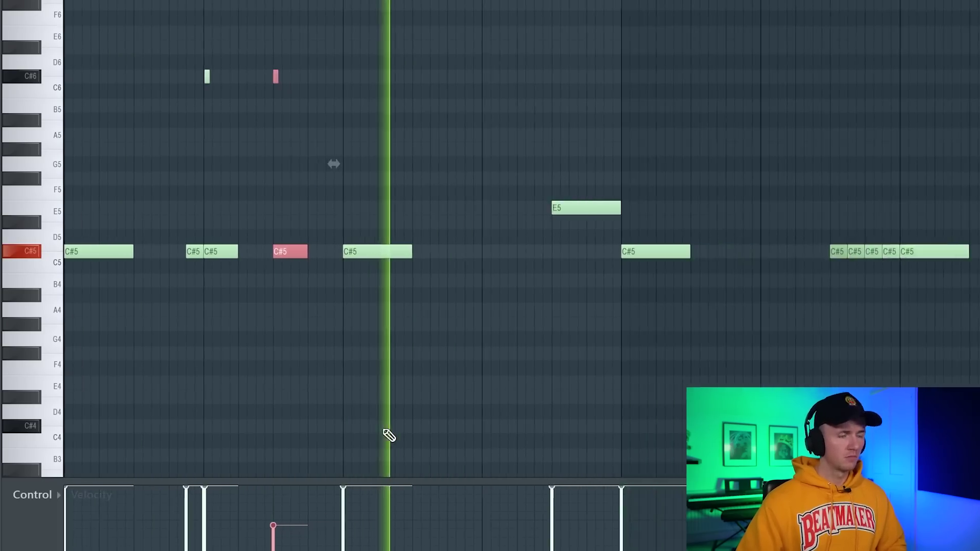
click(397, 419)
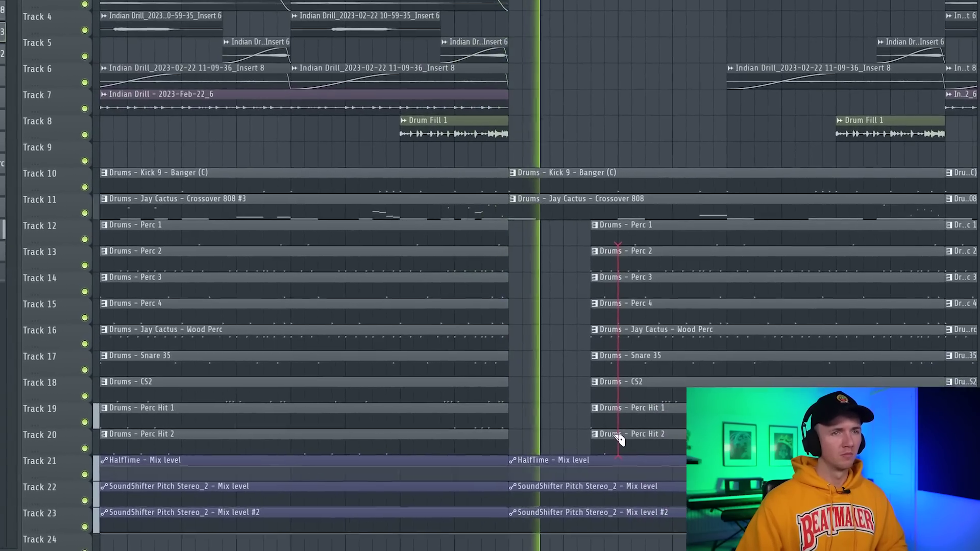
Slice the Perc 2 to Perc Hit 2 clips at bar 35 and replace the Crossover 808 clip at bar 49 with a Sub clip
drag(618, 437, 619, 457)
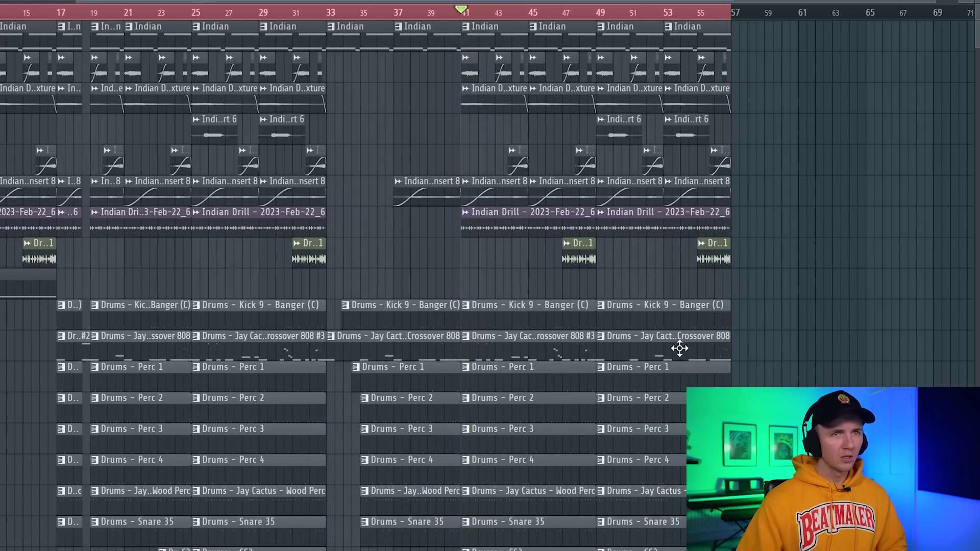
right_click(682, 350)
click(630, 288)
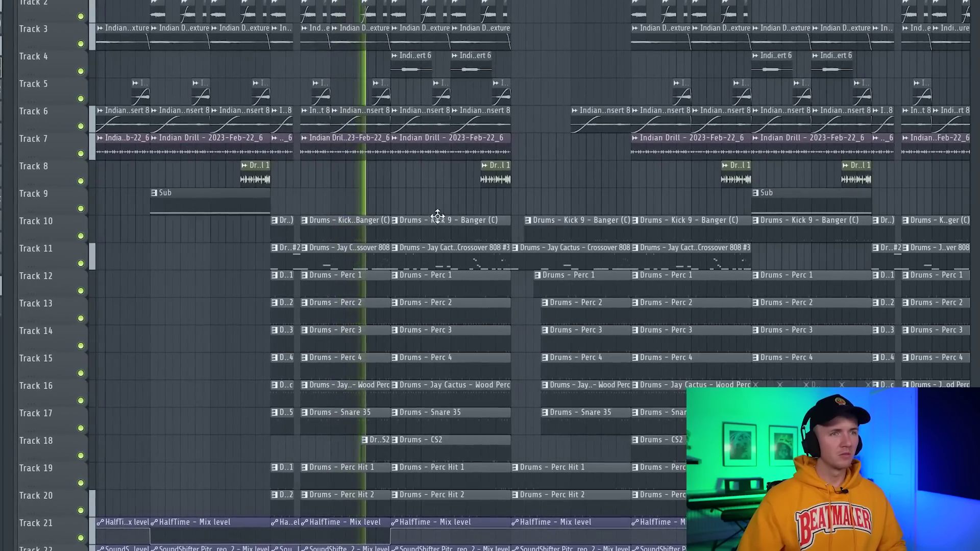
Review the Crossover 808 #3 pattern's notes in the piano roll and return to the full playlist arrangement
double_click(417, 262)
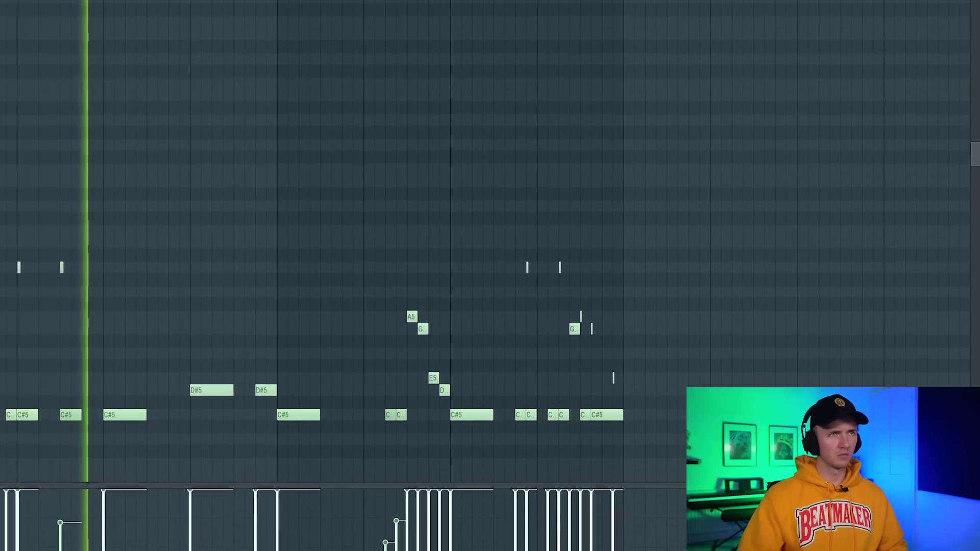
key(F5)
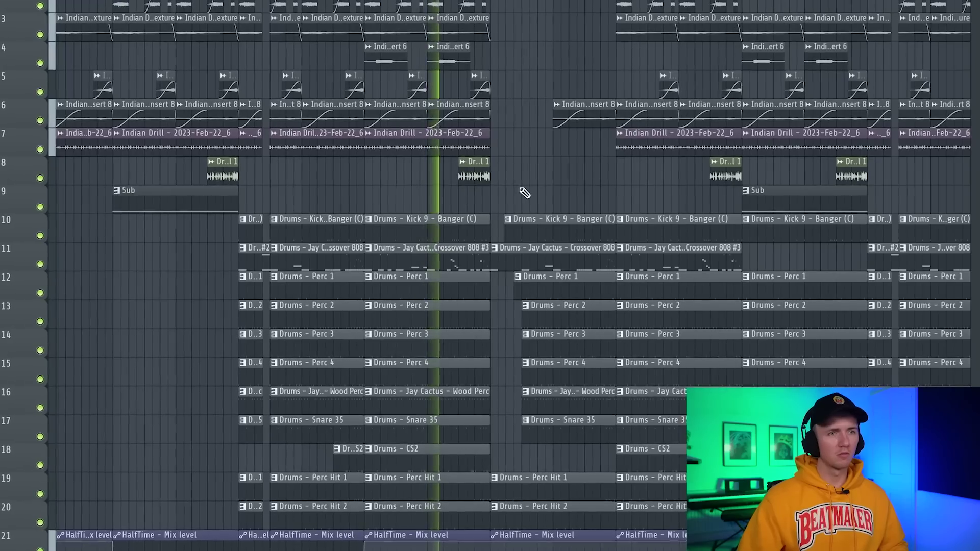
scroll(525, 193, up, 2)
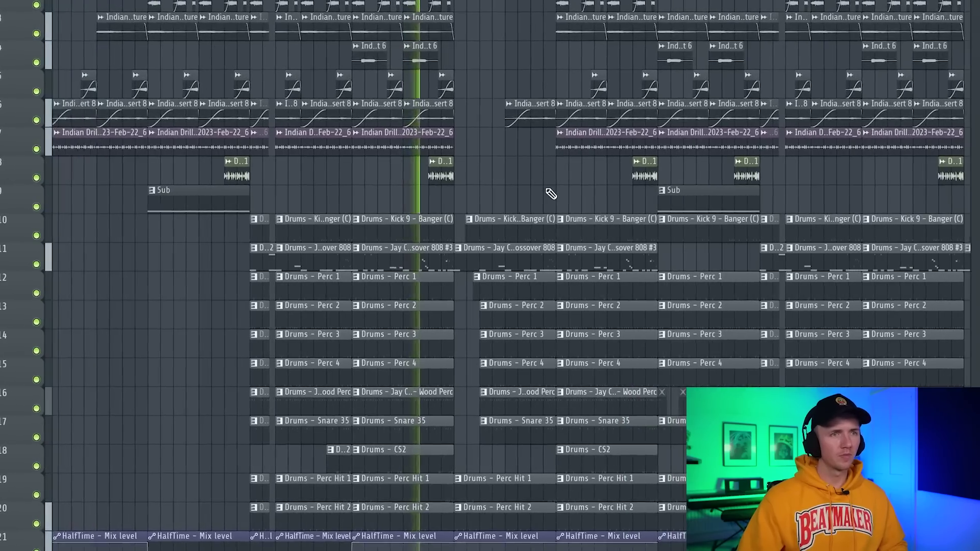